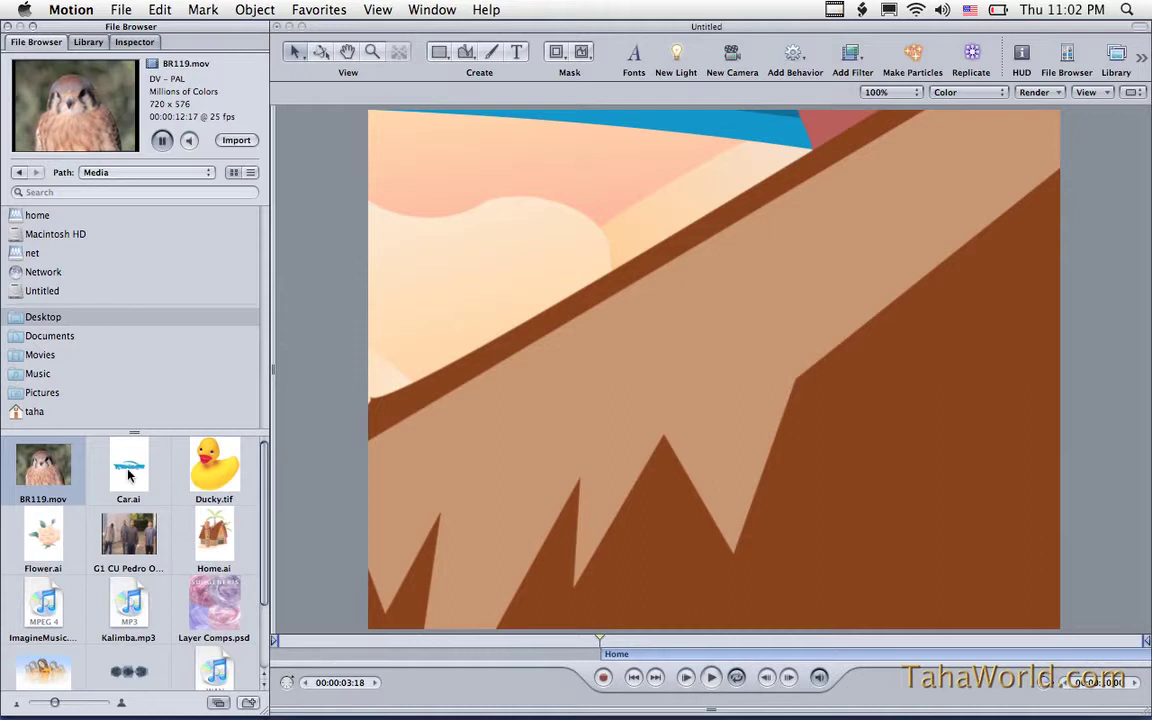
# Step: Browse the Media folder's files and place the Final Cut Pro course PDF in the middle of the canvas
pyautogui.click(205, 474)
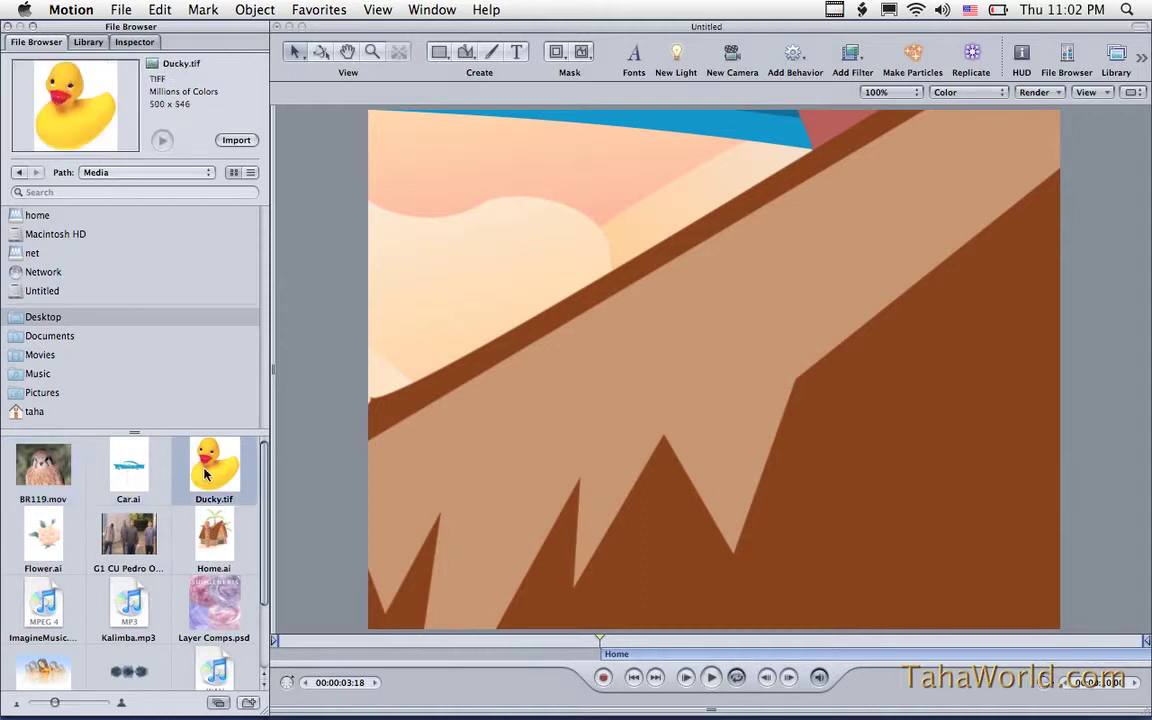
pyautogui.click(213, 612)
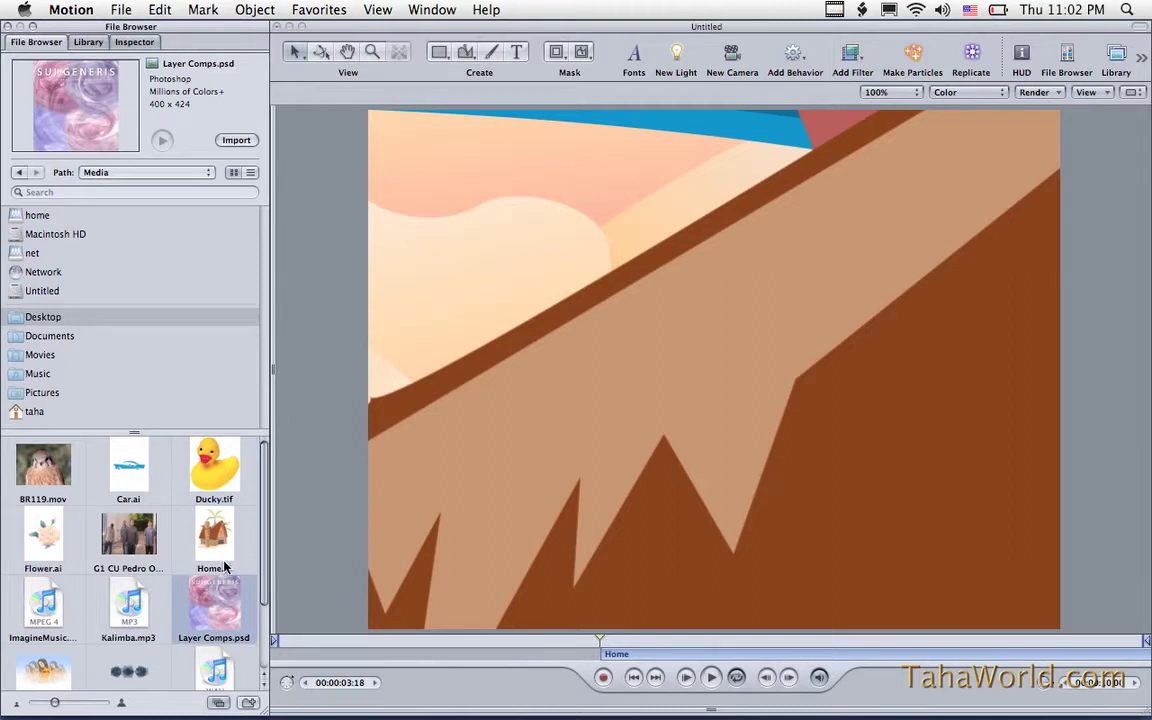
pyautogui.scroll(-3, 224, 567)
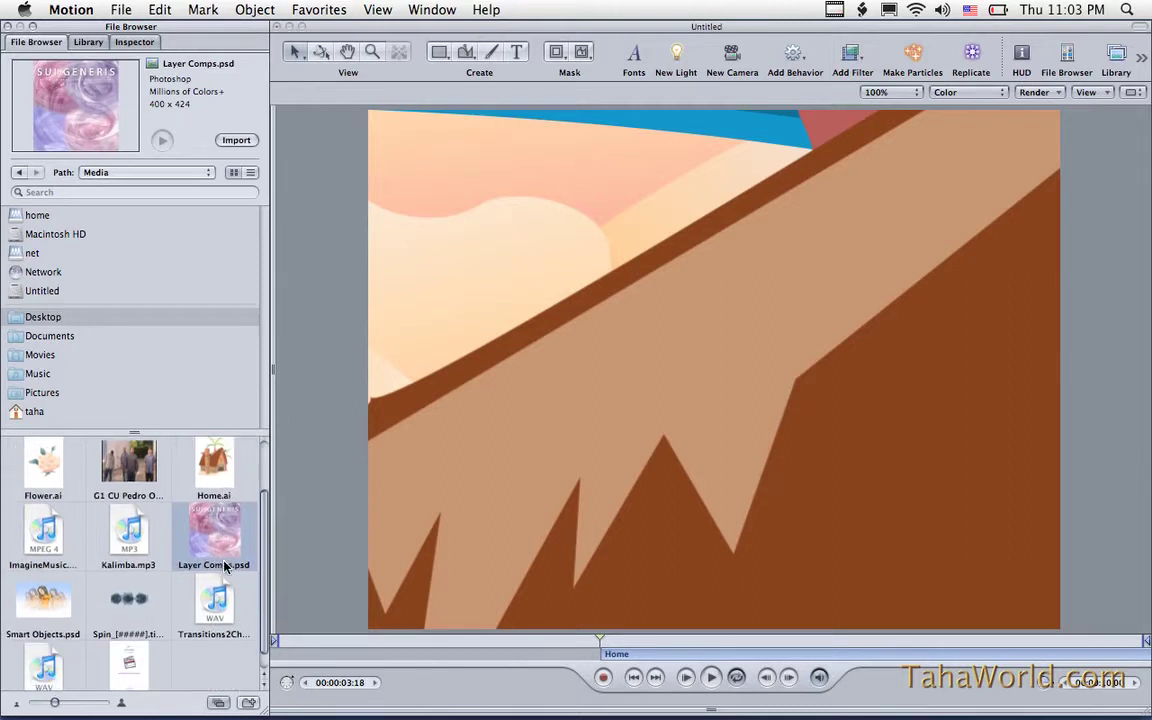
pyautogui.click(120, 658)
pyautogui.moveTo(118, 660); pyautogui.dragTo(713, 372)
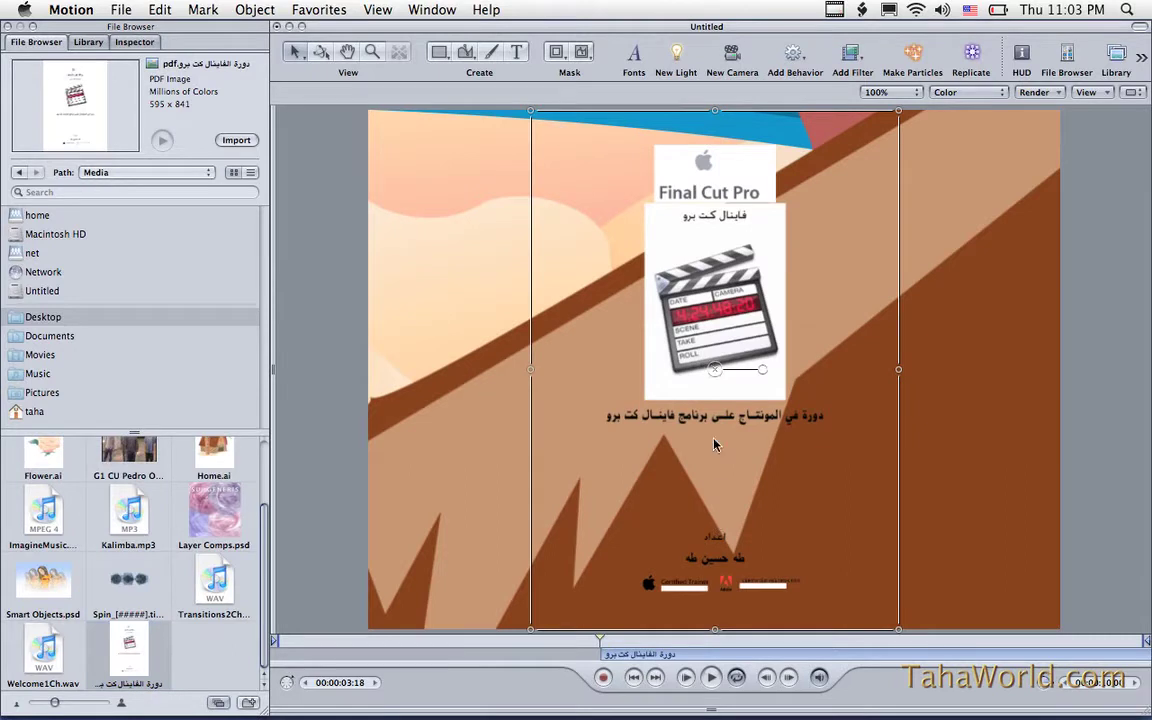
# Step: Enlarge the placed PDF to 400% scale and reposition it to show the upper part of its cover
pyautogui.click(133, 43)
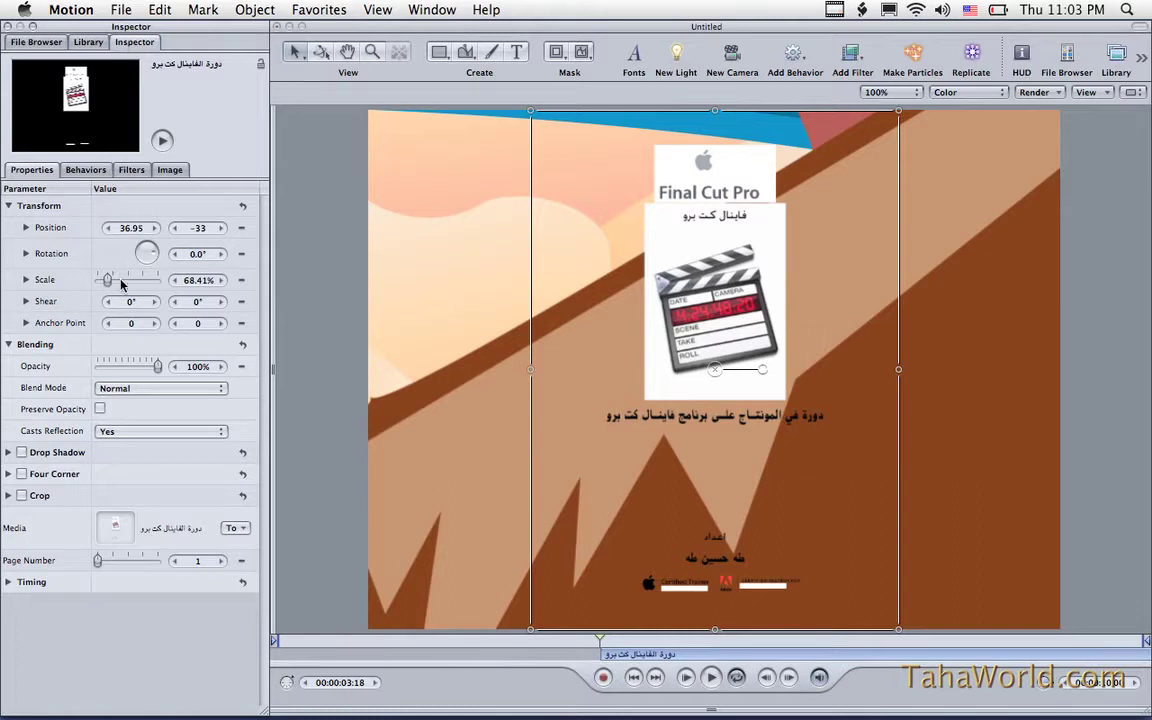
pyautogui.moveTo(111, 286); pyautogui.dragTo(143, 288)
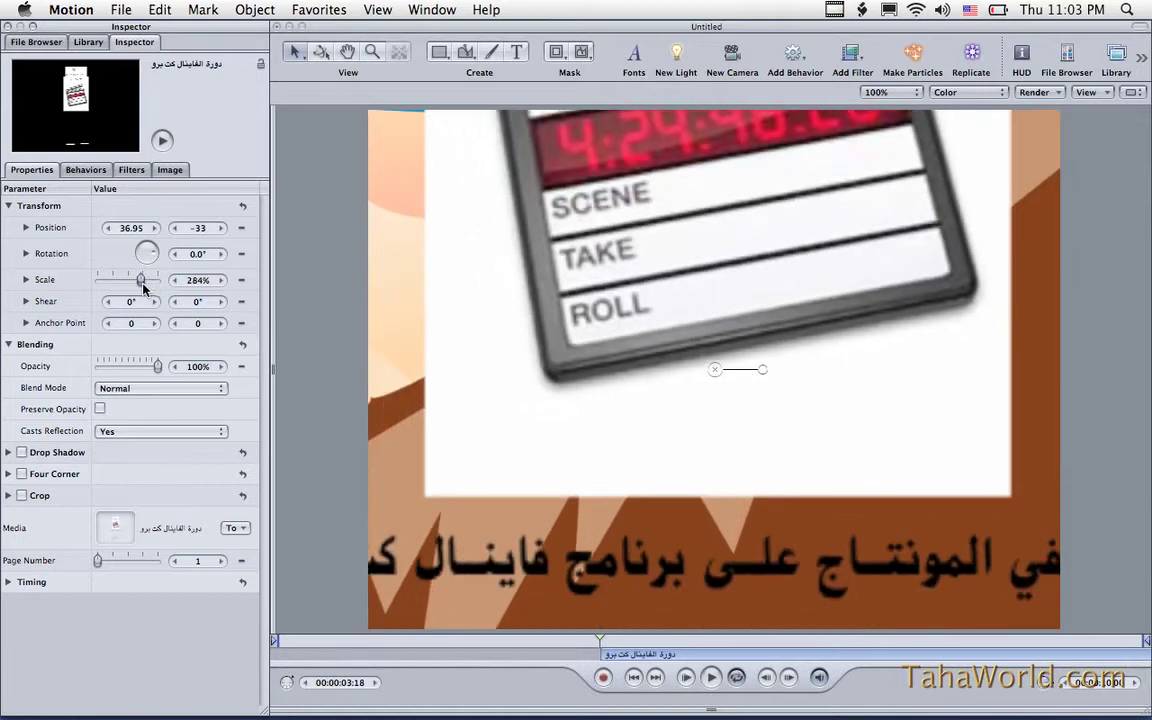
pyautogui.moveTo(573, 303); pyautogui.dragTo(652, 502)
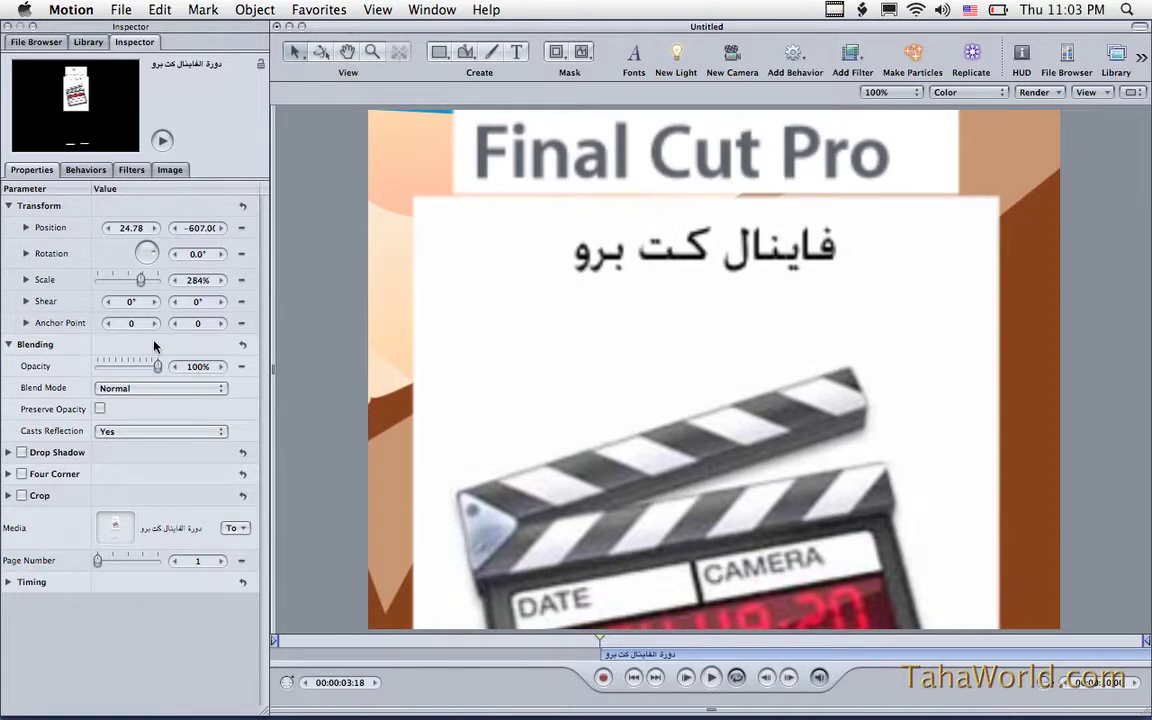
pyautogui.moveTo(147, 282); pyautogui.dragTo(323, 285)
pyautogui.moveTo(586, 290); pyautogui.dragTo(590, 476)
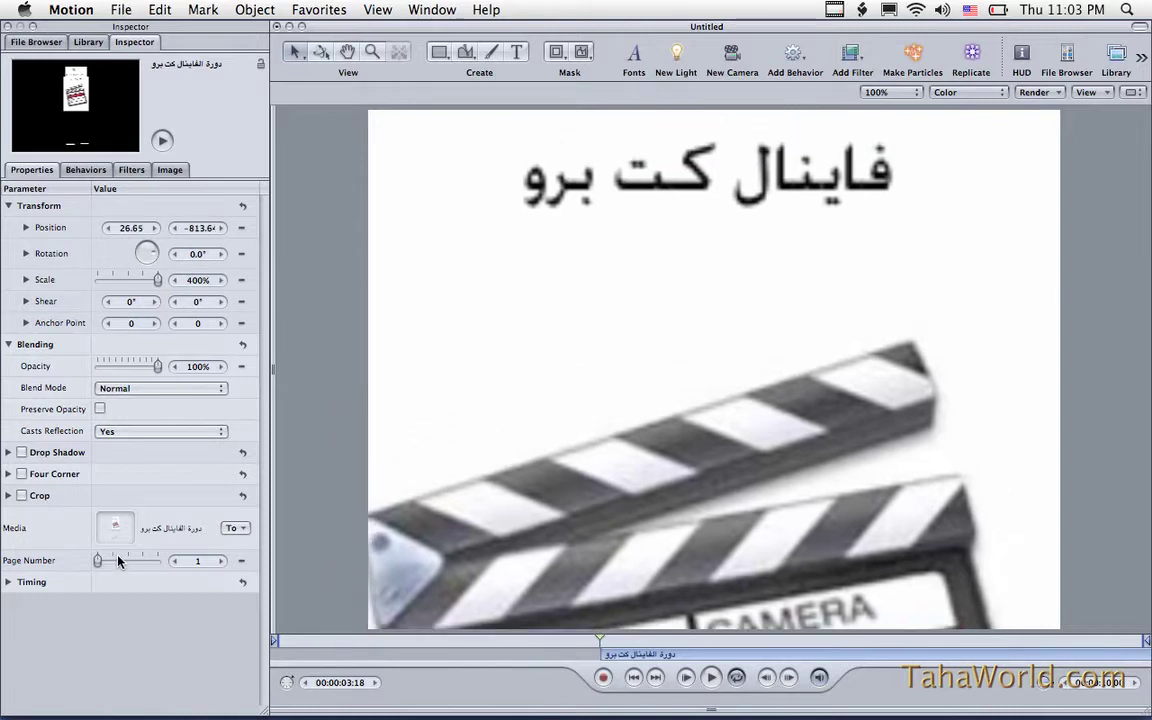
# Step: Advance the PDF object to page 6 and reduce its scale to 99%
pyautogui.click(221, 561)
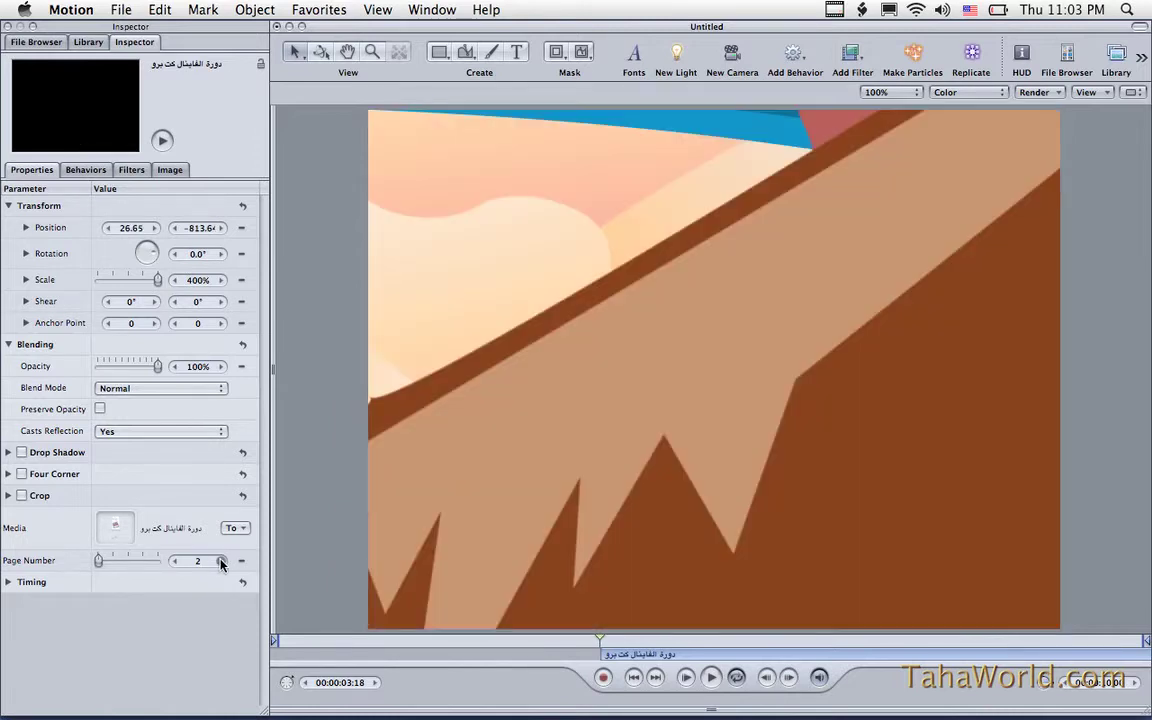
pyautogui.click(221, 561)
pyautogui.click(221, 561)
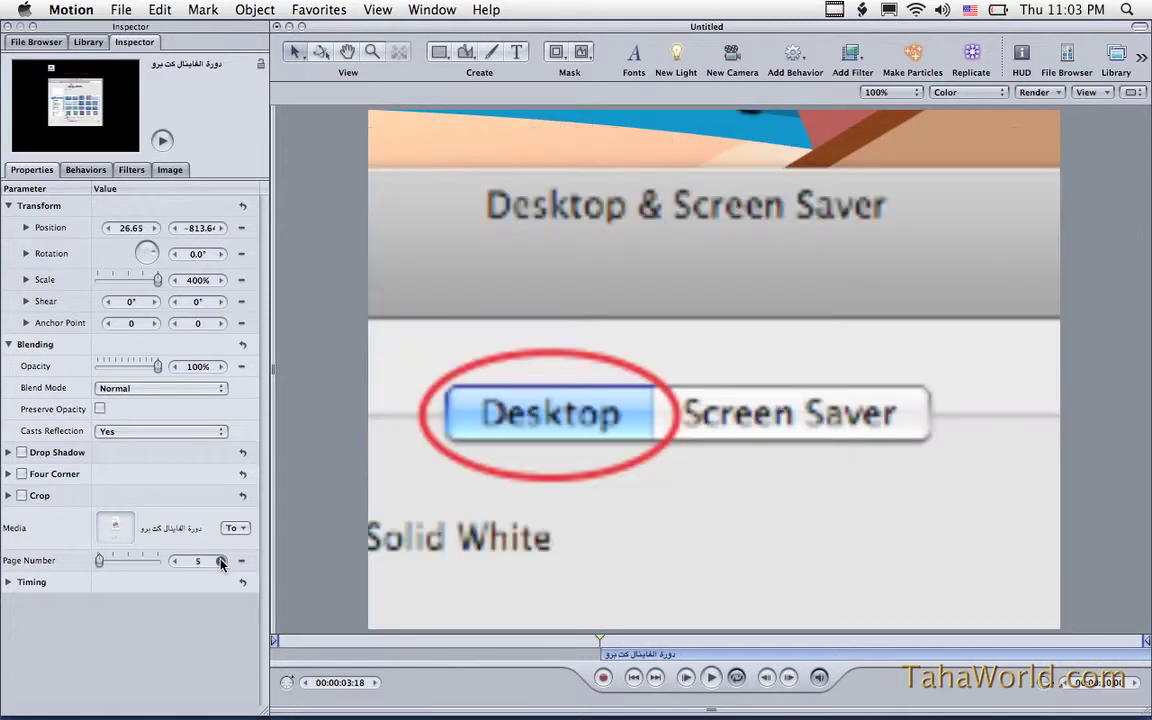
pyautogui.click(221, 561)
pyautogui.moveTo(157, 280); pyautogui.dragTo(112, 282)
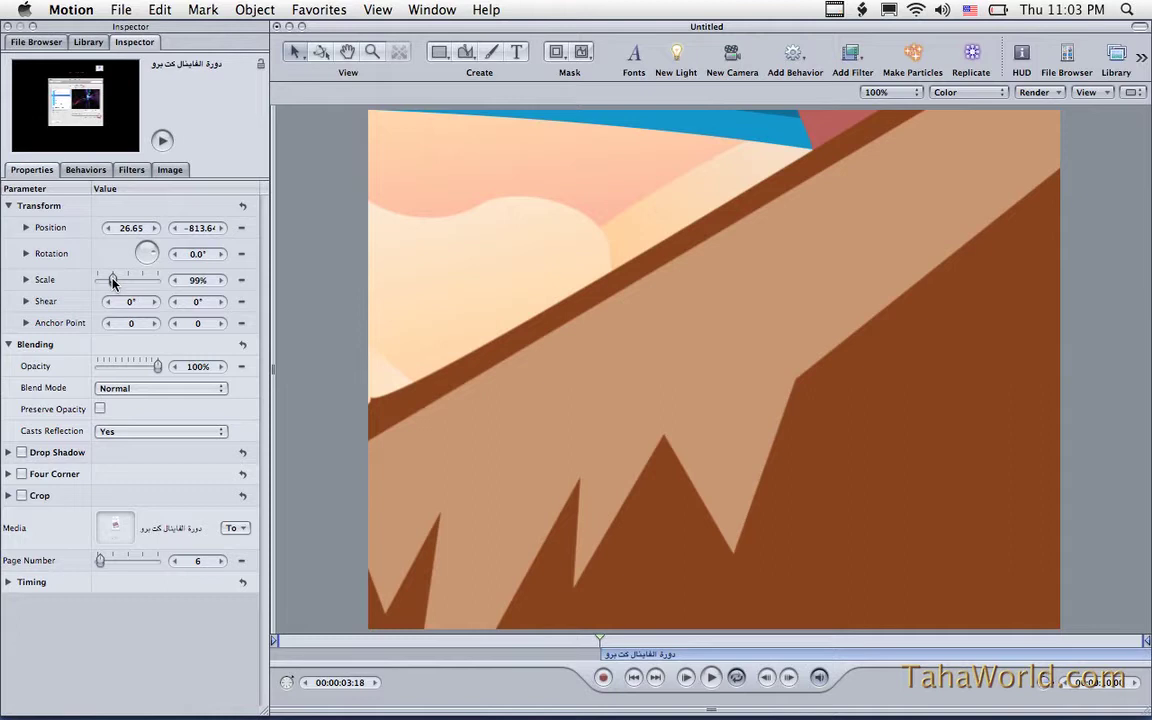
# Step: Undo the PDF object's page, scale and position changes back to its original placement
pyautogui.press('super+z')
pyautogui.press('super+z')
pyautogui.press('super+z')
pyautogui.press('super+z')
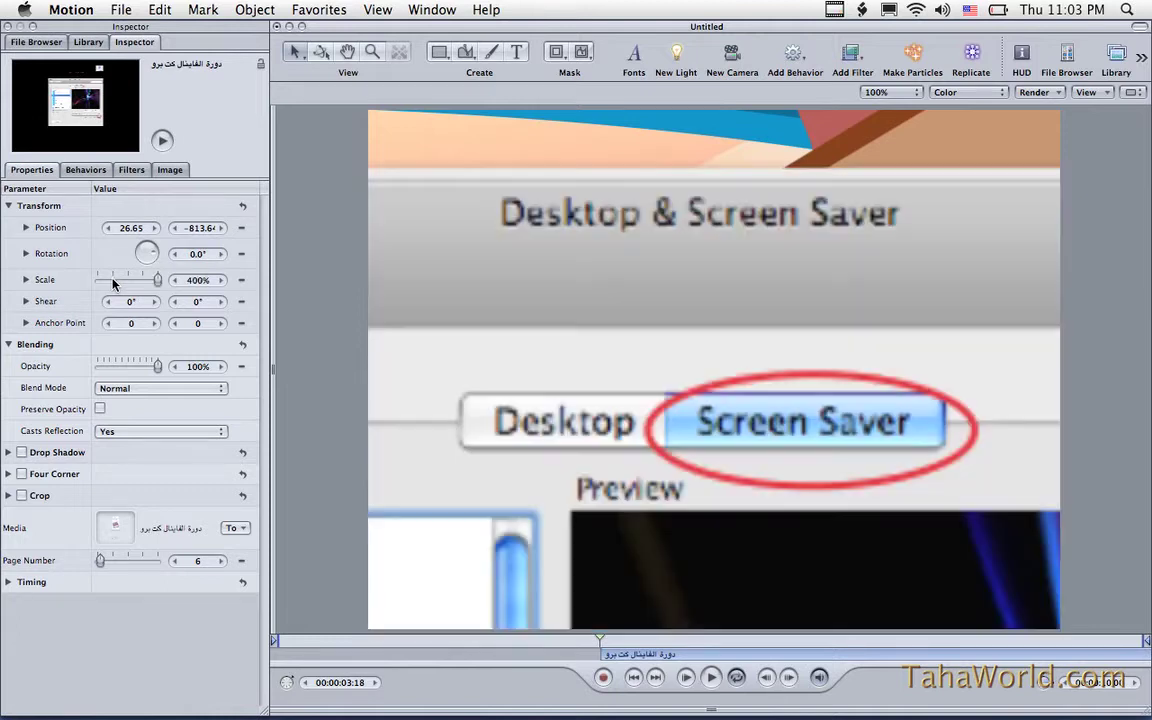
pyautogui.press('super+z')
pyautogui.press('super+z')
pyautogui.press('super+z')
pyautogui.press('super+z')
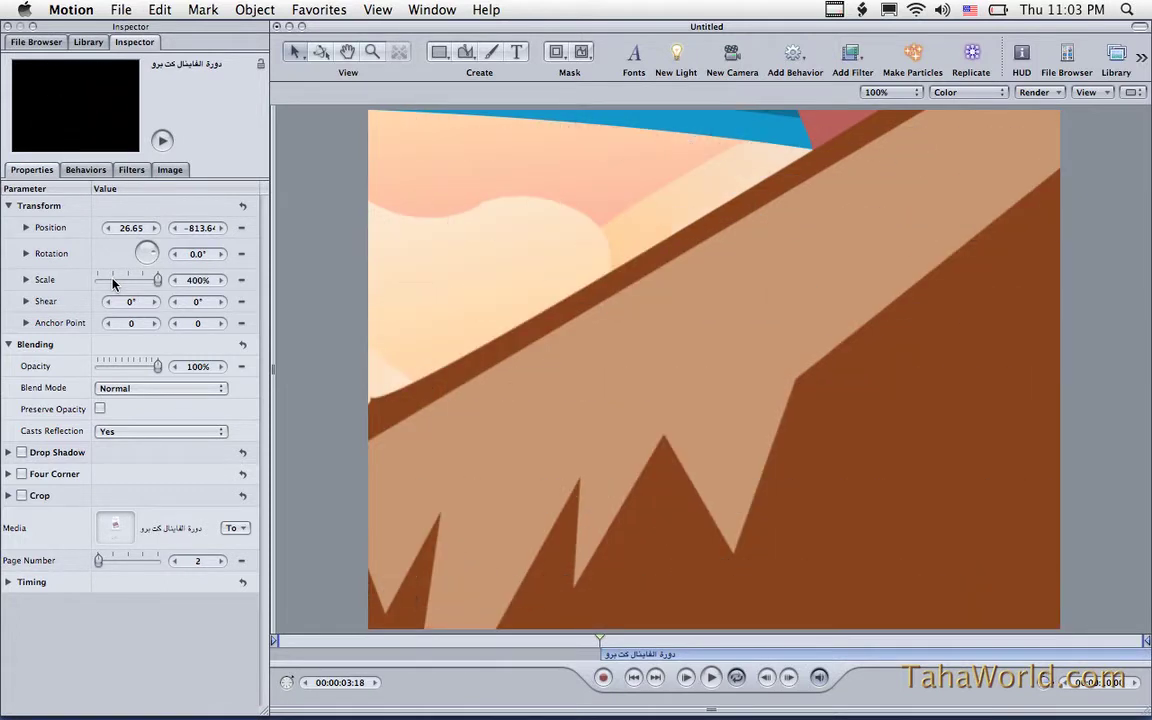
pyautogui.press('super+z')
pyautogui.press('super+z')
pyautogui.press('super+z')
pyautogui.press('super+z')
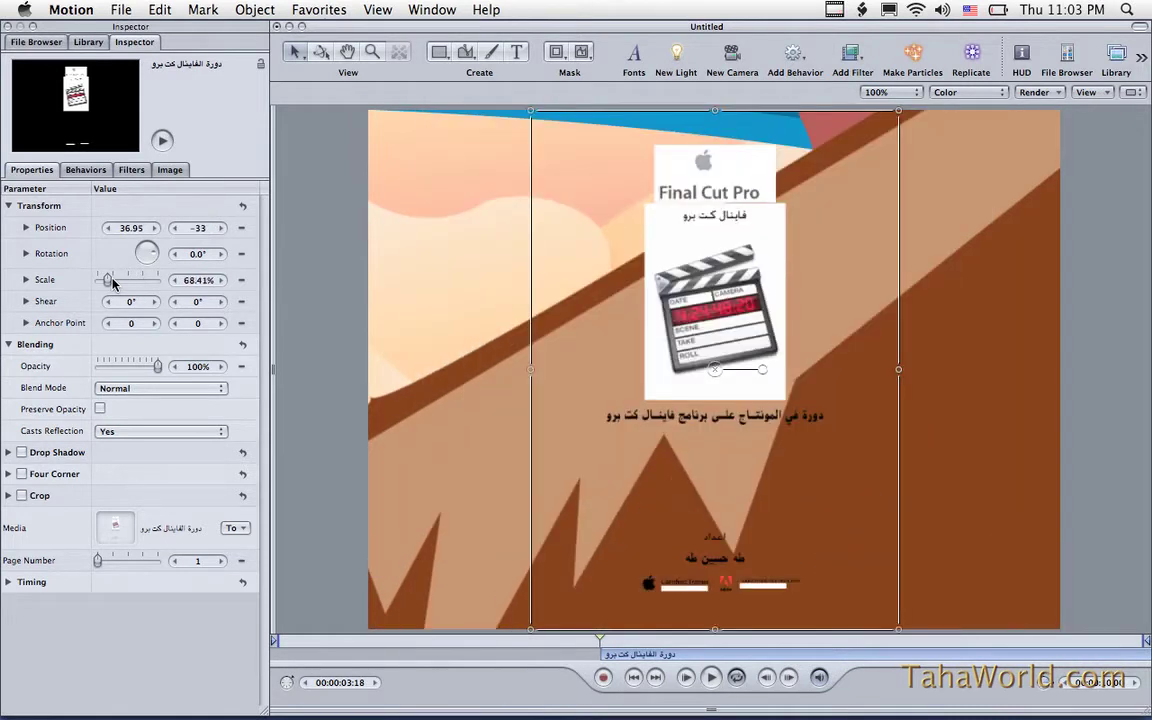
# Step: Set the PDF object's page number to 8
pyautogui.click(221, 561)
pyautogui.click(221, 561)
pyautogui.click(221, 561)
pyautogui.click(221, 561)
pyautogui.click(221, 561)
pyautogui.click(221, 561)
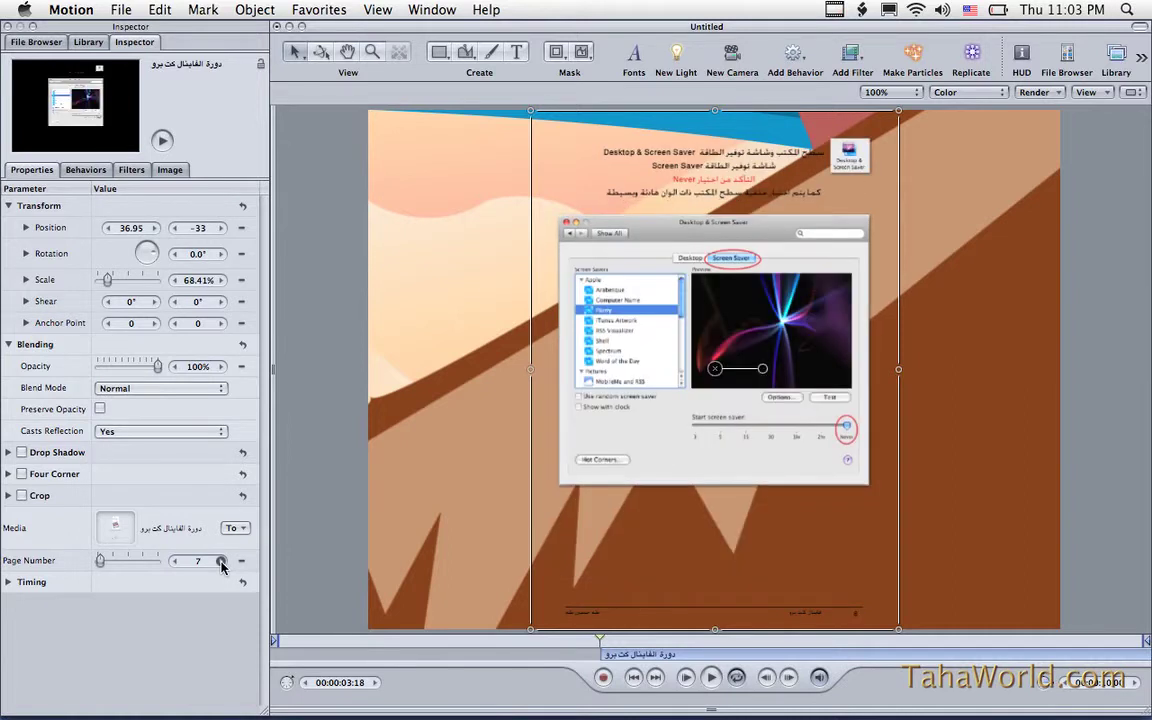
pyautogui.click(221, 561)
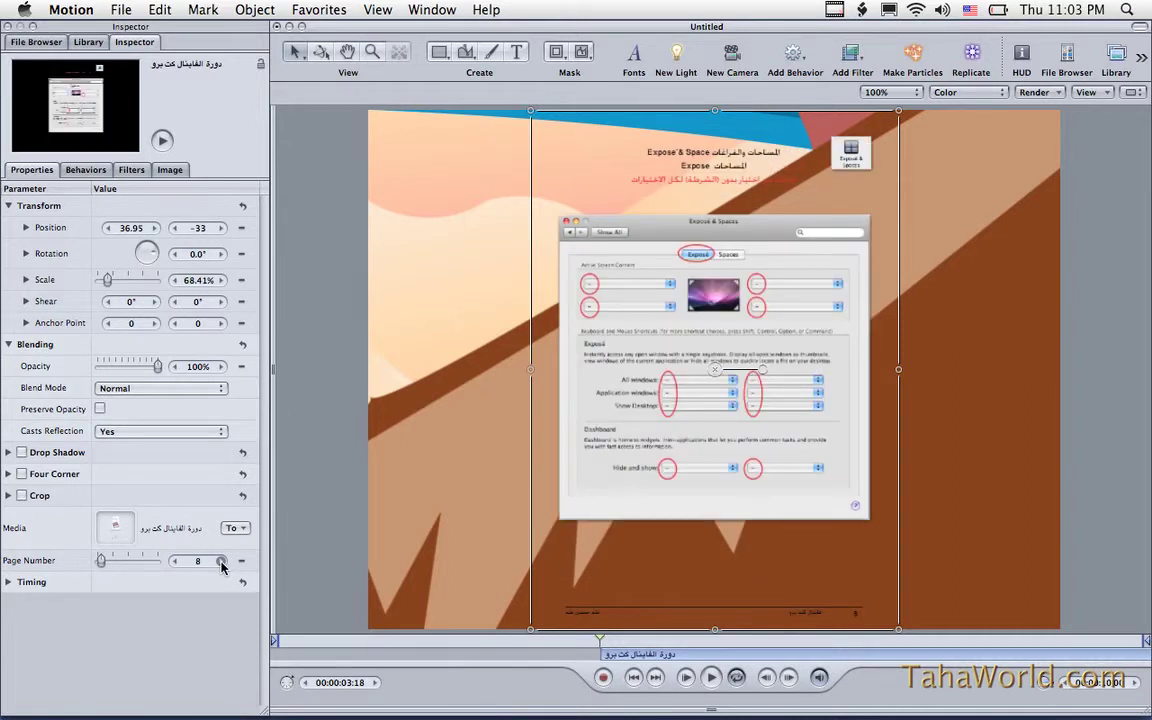
# Step: Scale the PDF object to about 278% and move it down until the page's heading lines are in the frame
pyautogui.moveTo(104, 279); pyautogui.dragTo(140, 280)
pyautogui.moveTo(418, 235); pyautogui.dragTo(420, 636)
pyautogui.moveTo(618, 278); pyautogui.dragTo(636, 489)
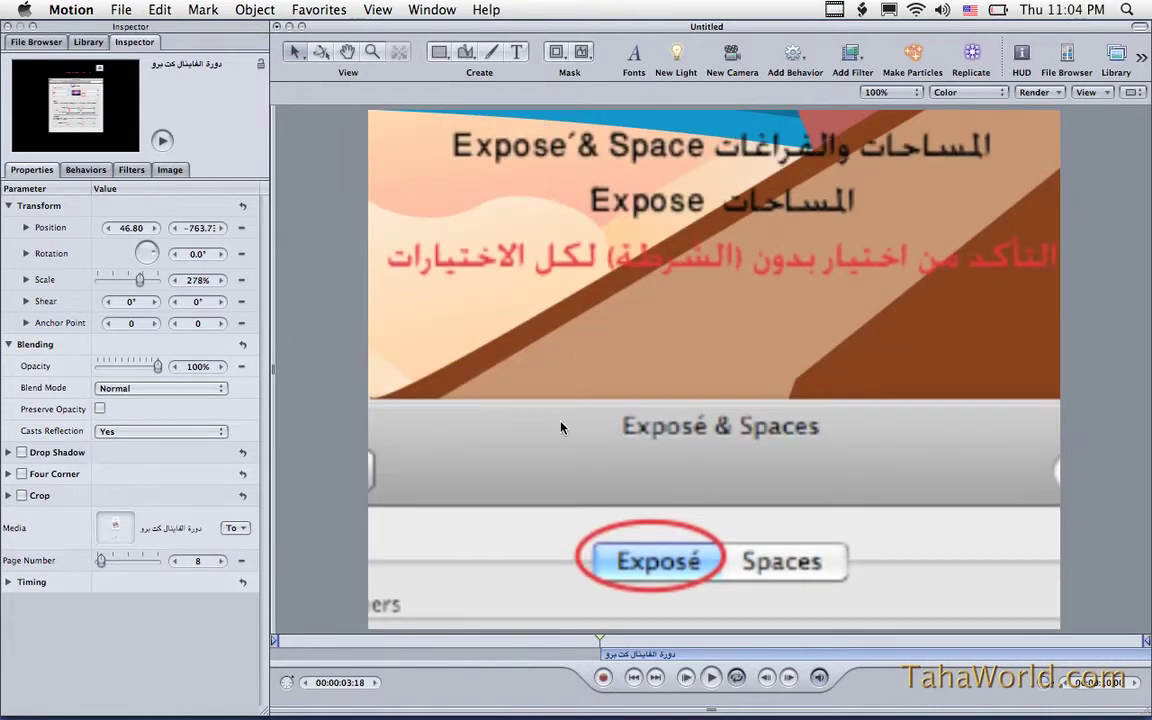
# Step: Turn off Fixed Resolution for the course PDF in the project's media list
pyautogui.click(273, 369)
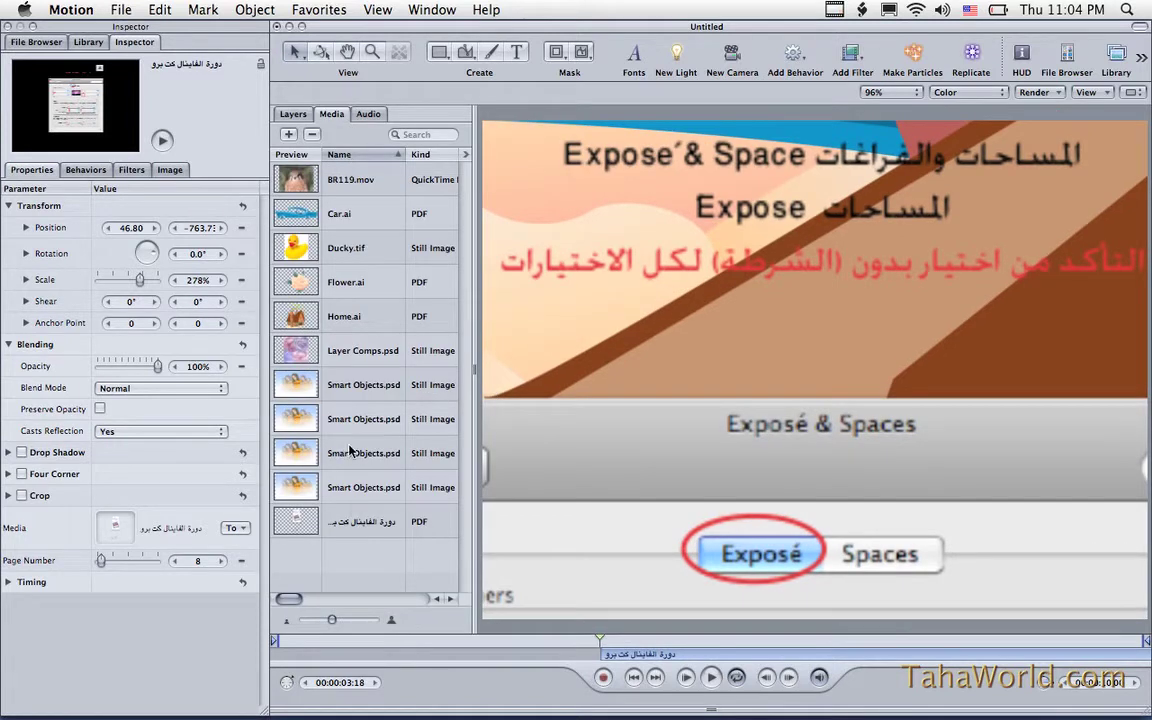
pyautogui.click(326, 524)
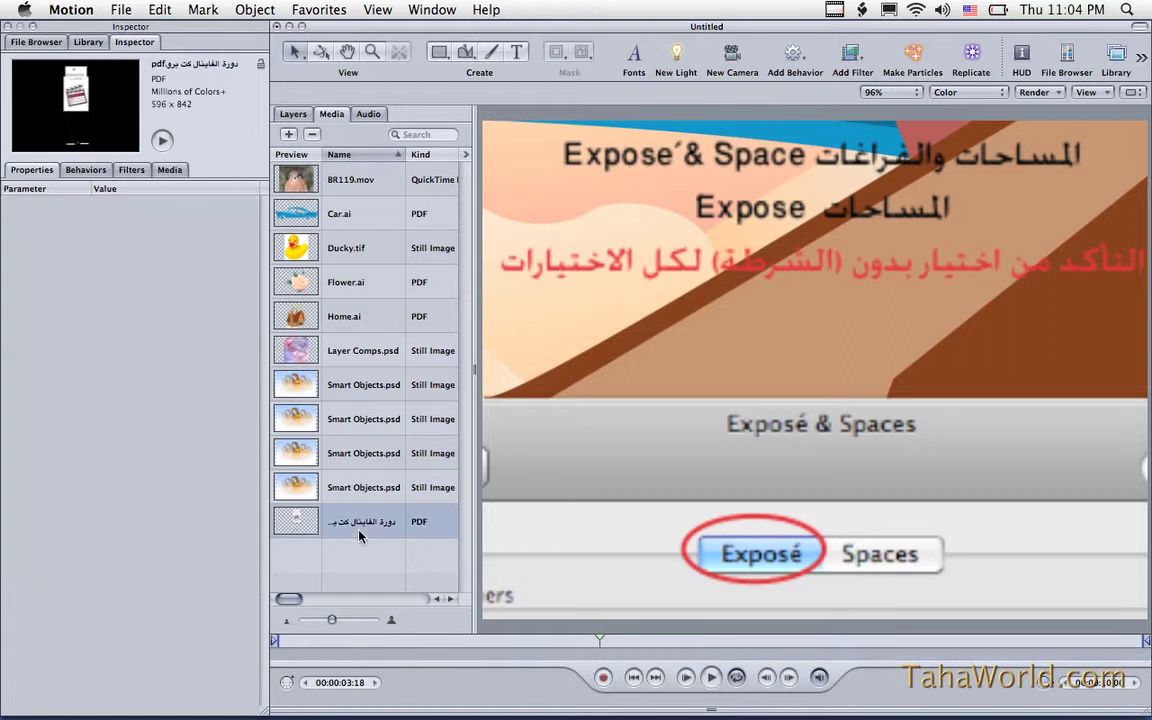
pyautogui.click(168, 170)
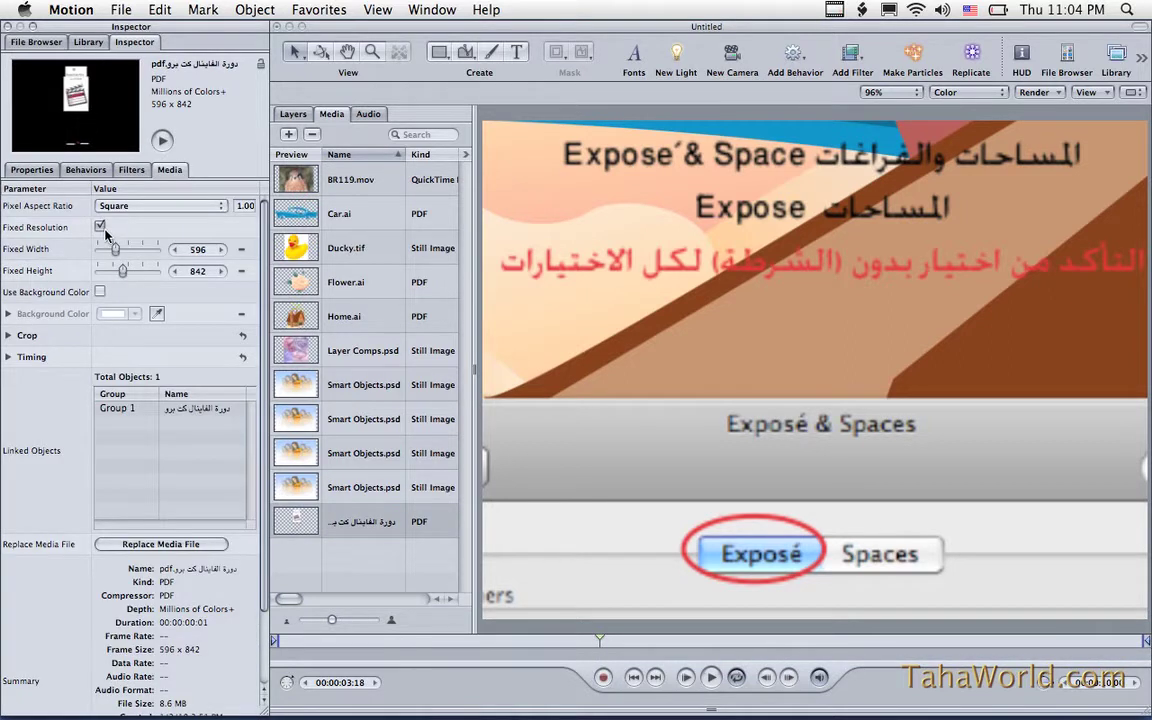
pyautogui.click(100, 227)
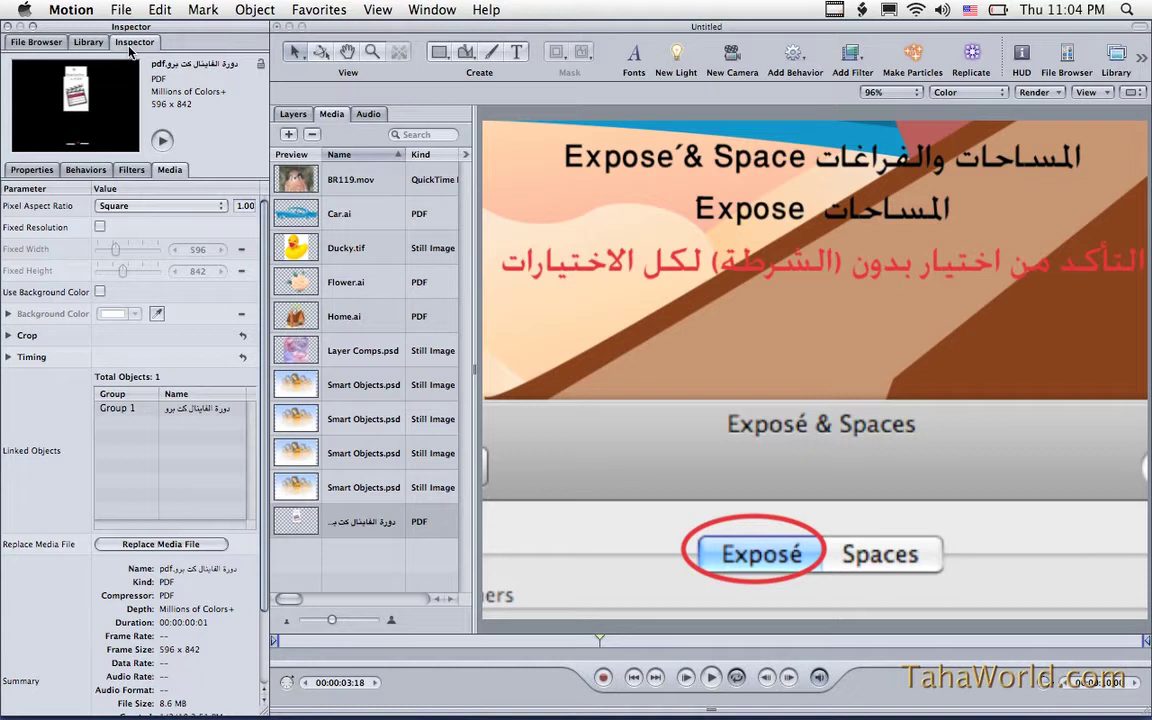
# Step: Reselect the PDF object on the canvas and set its page number to 16
pyautogui.click(38, 172)
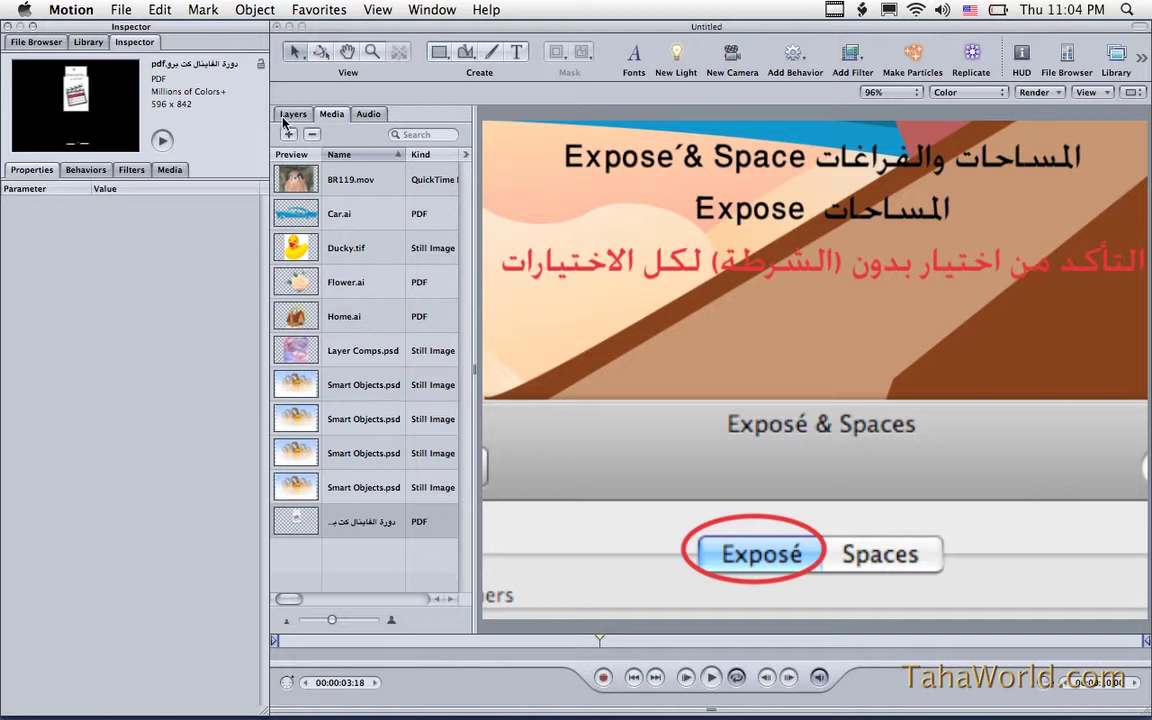
pyautogui.click(659, 286)
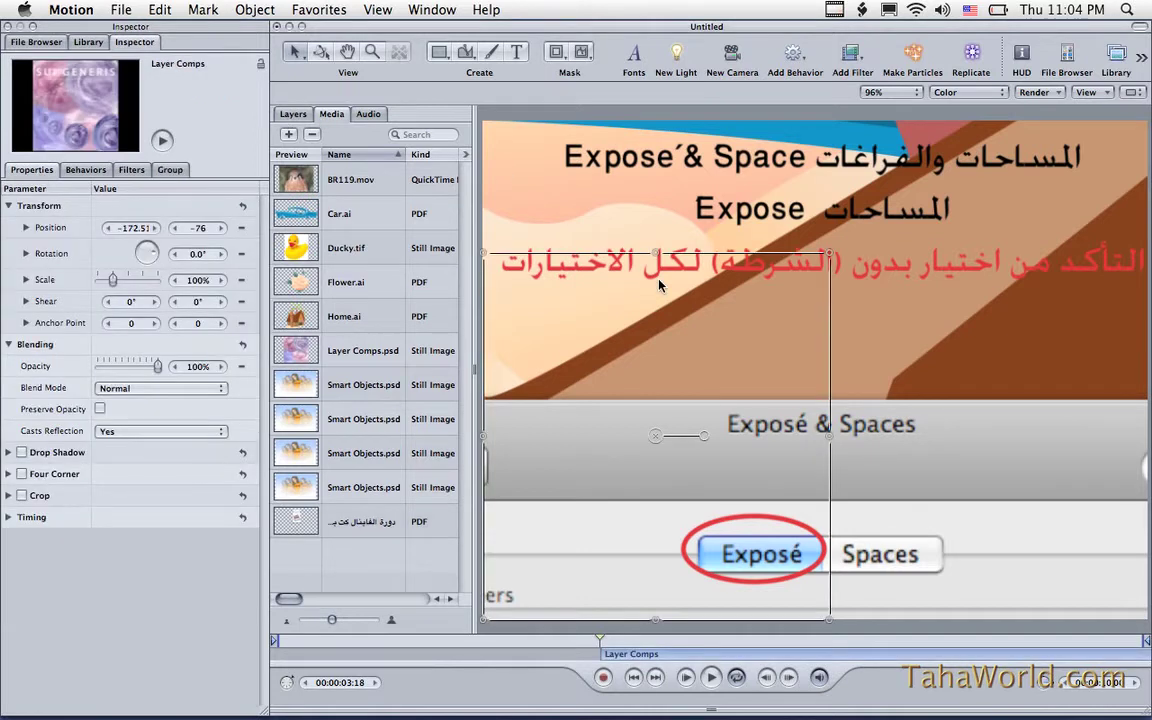
pyautogui.click(797, 205)
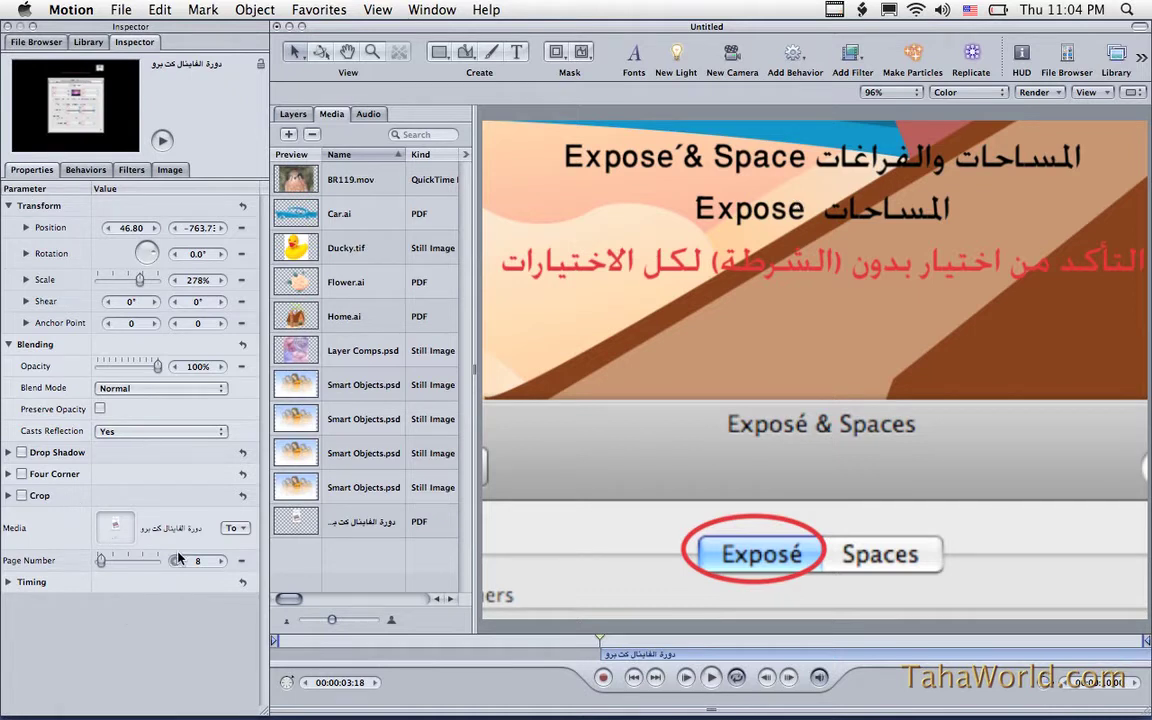
pyautogui.click(222, 561)
pyautogui.click(222, 561)
pyautogui.click(222, 561)
pyautogui.click(222, 561)
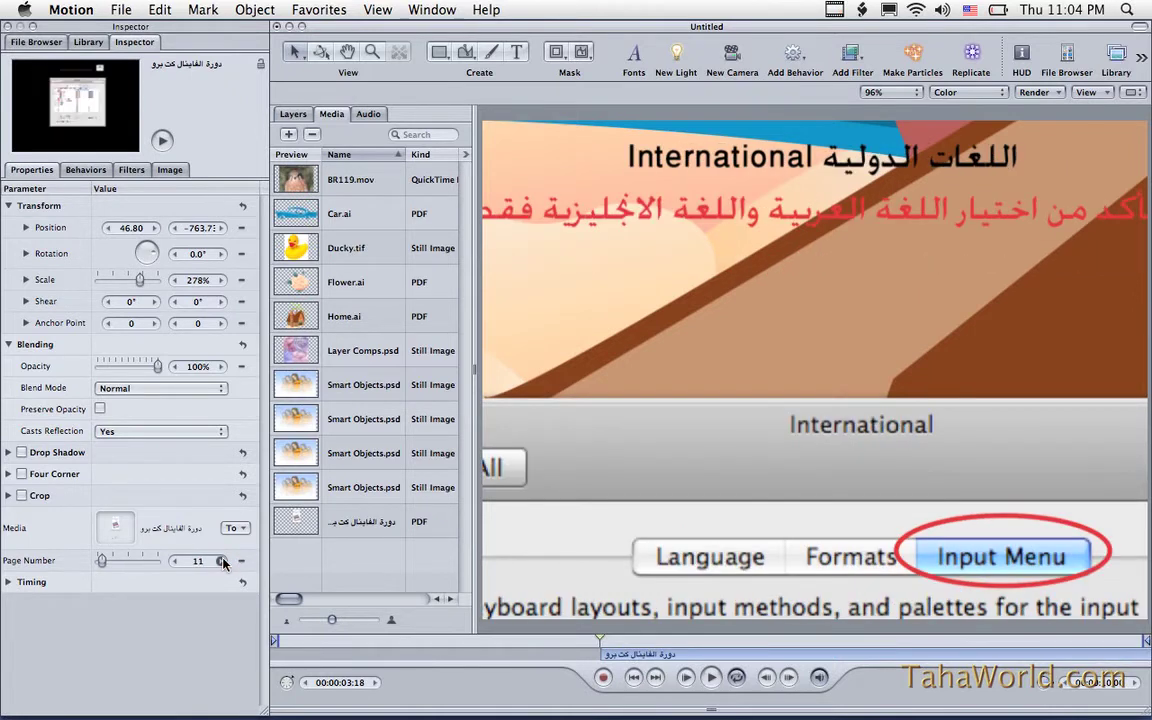
pyautogui.click(222, 561)
pyautogui.click(222, 561)
pyautogui.click(222, 561)
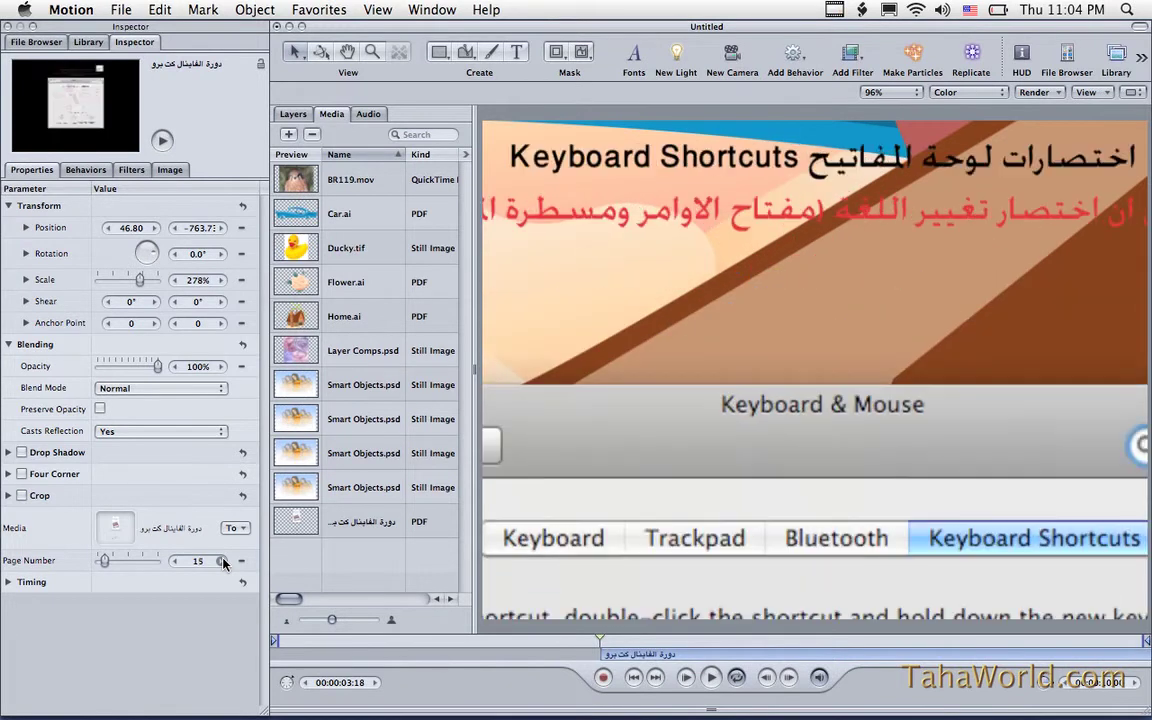
pyautogui.click(222, 561)
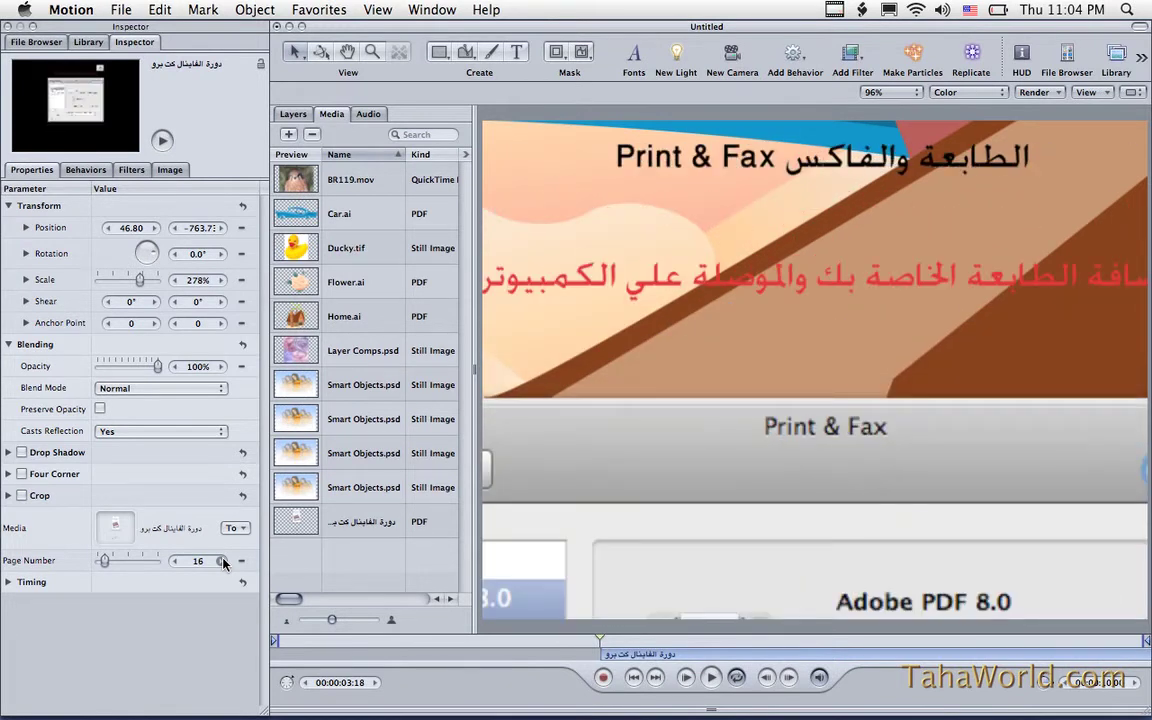
# Step: Show the media folder's files and the project's layers, and collapse both Group 1 and Group
pyautogui.click(40, 42)
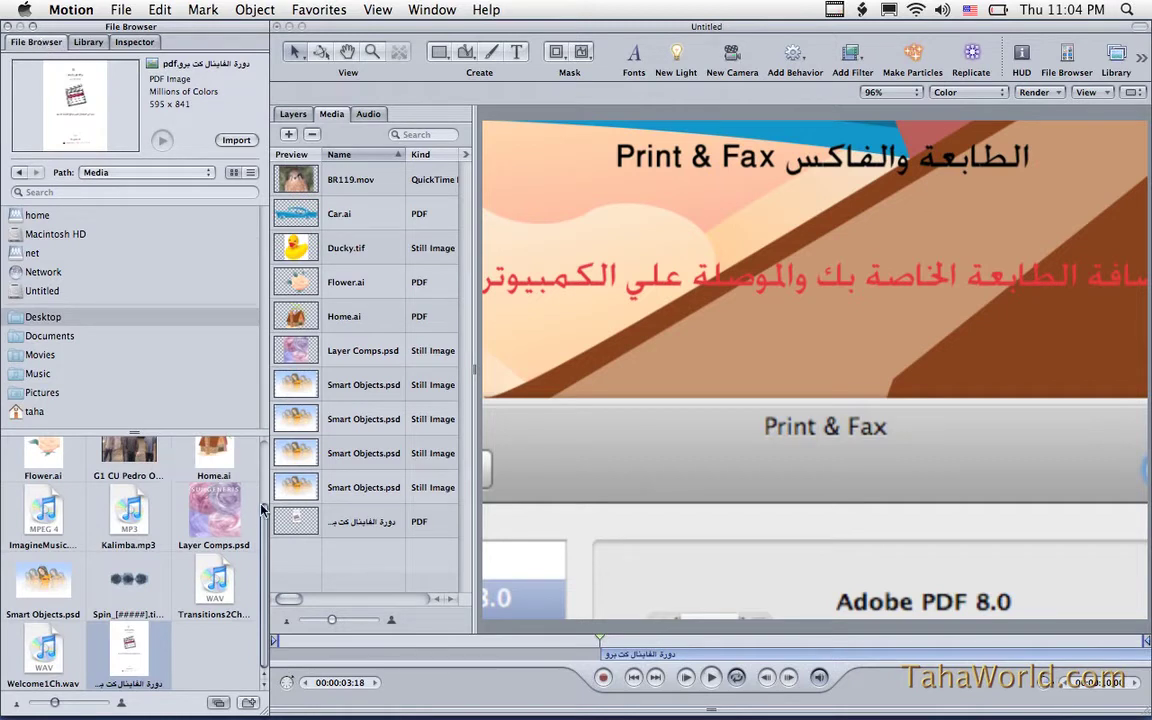
pyautogui.click(292, 114)
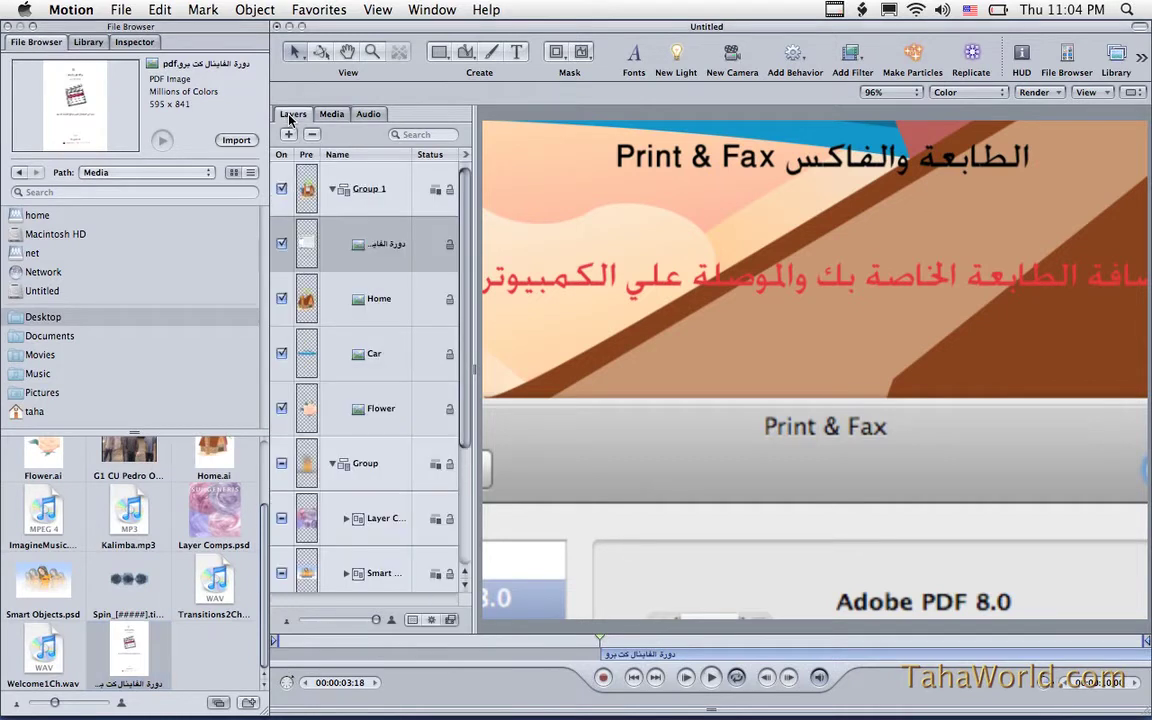
pyautogui.click(332, 189)
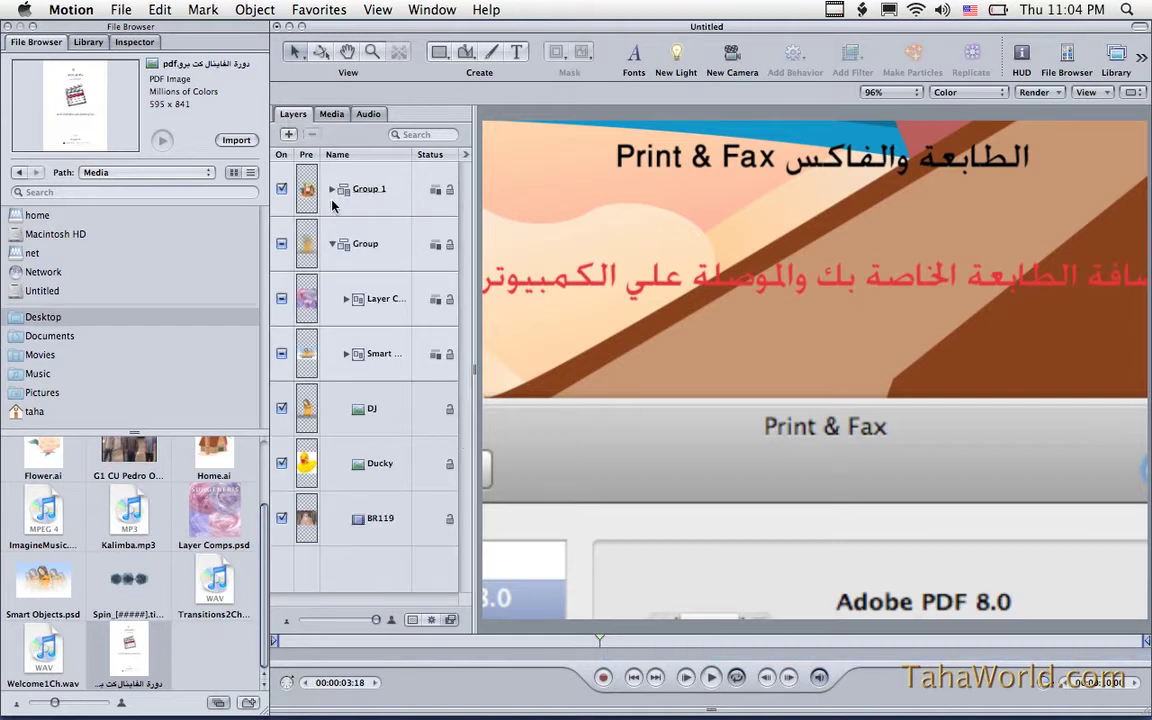
pyautogui.click(332, 244)
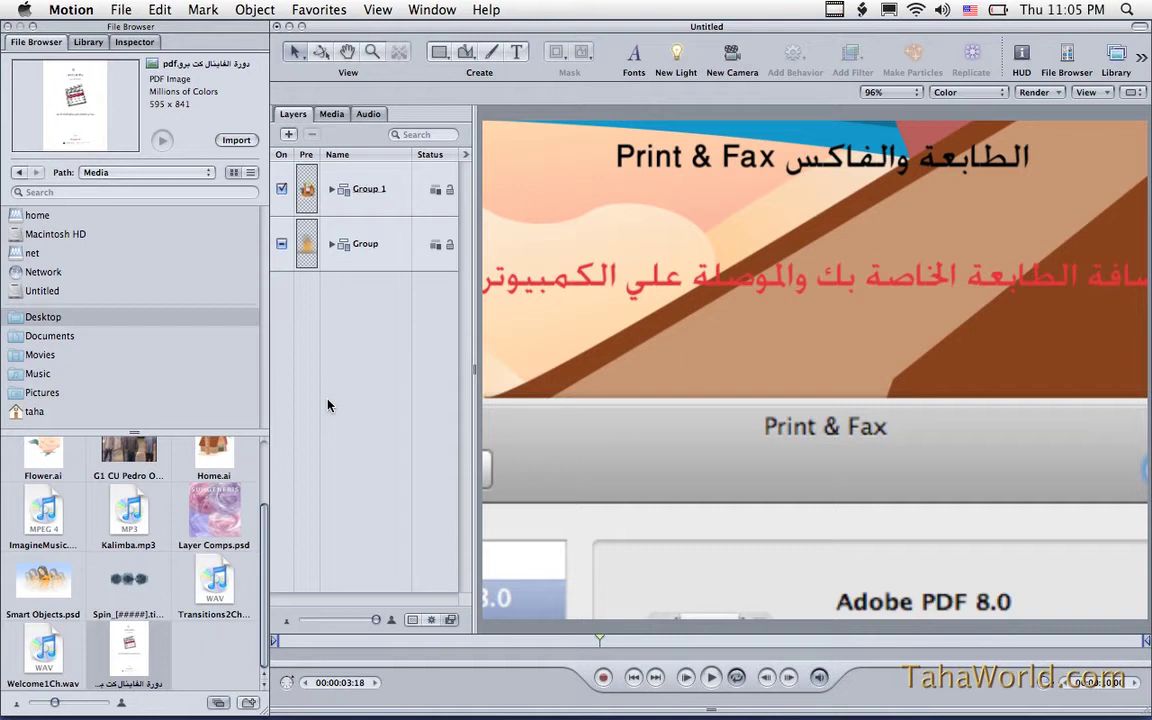
# Step: Preview the Spin TIFF image sequence, and list its frames as individual files
pyautogui.click(125, 580)
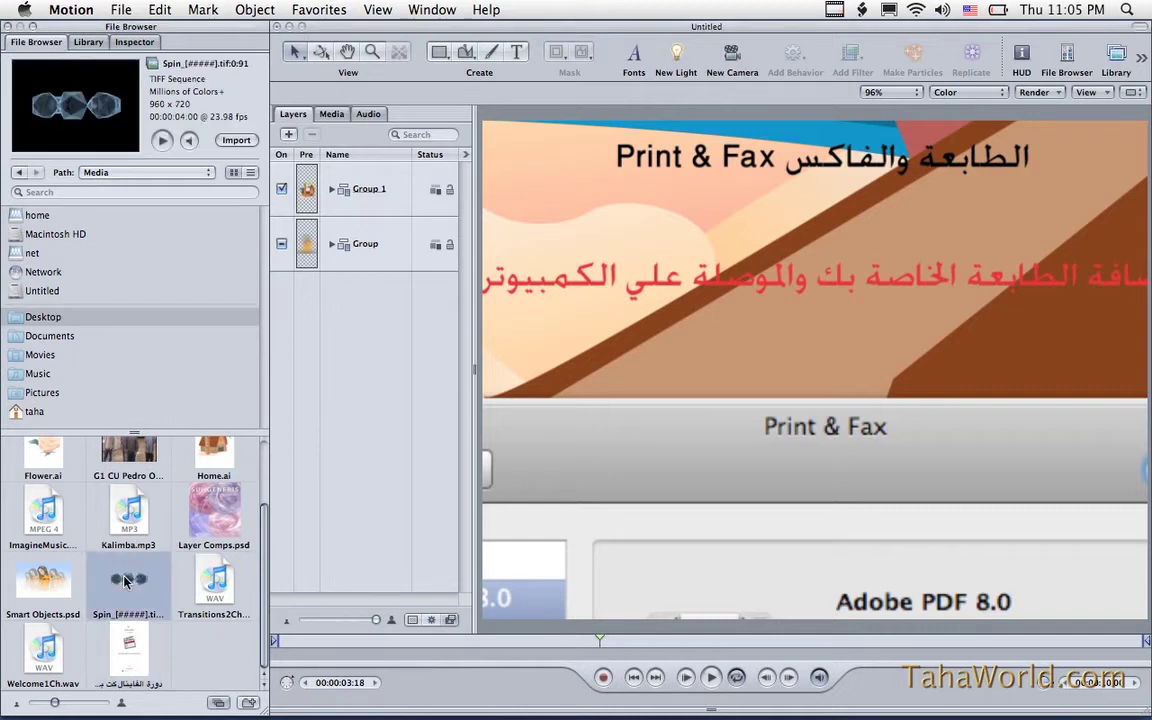
pyautogui.click(162, 141)
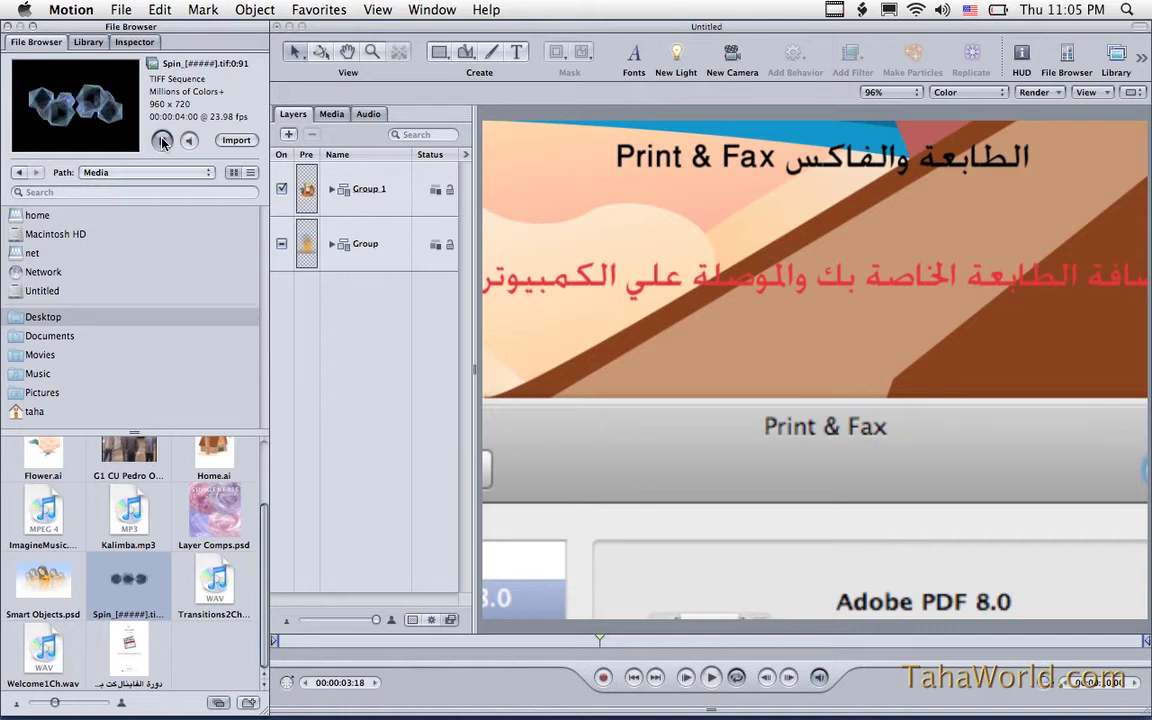
pyautogui.click(162, 141)
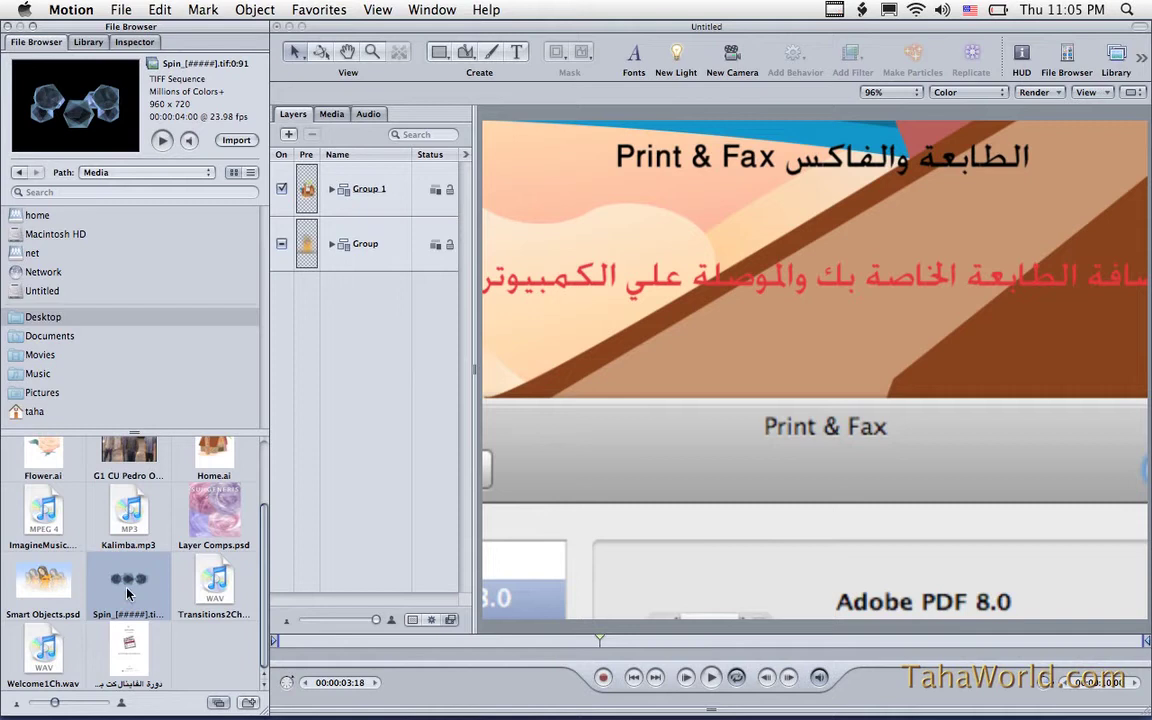
pyautogui.click(219, 704)
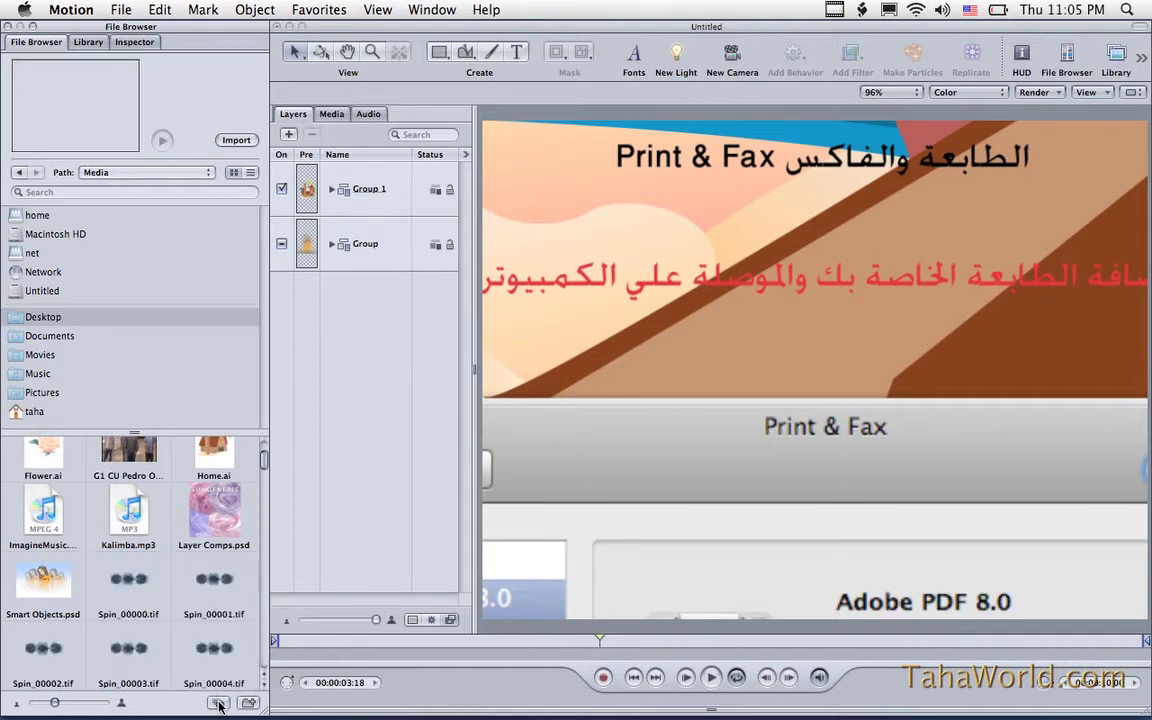
# Step: Preview the individual frames from Spin_00000.tif through Spin_00003.tif, and browse the rest of the listed Spin frames
pyautogui.click(140, 588)
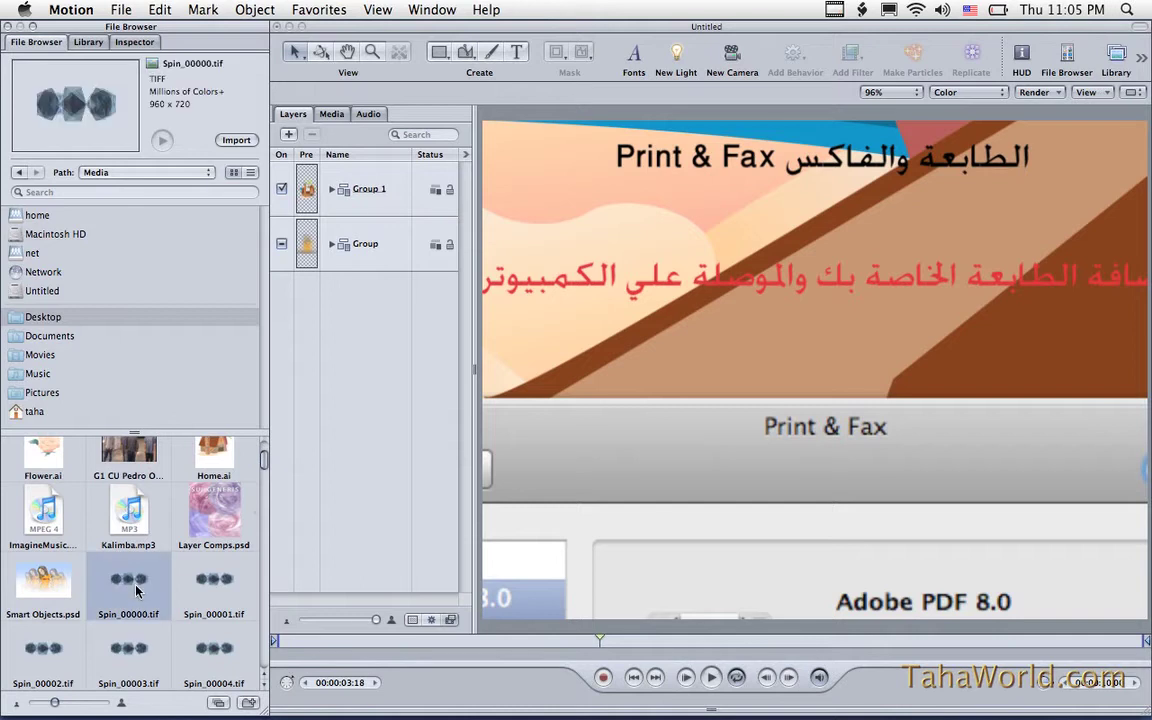
pyautogui.press('Right')
pyautogui.press('Right')
pyautogui.press('Right')
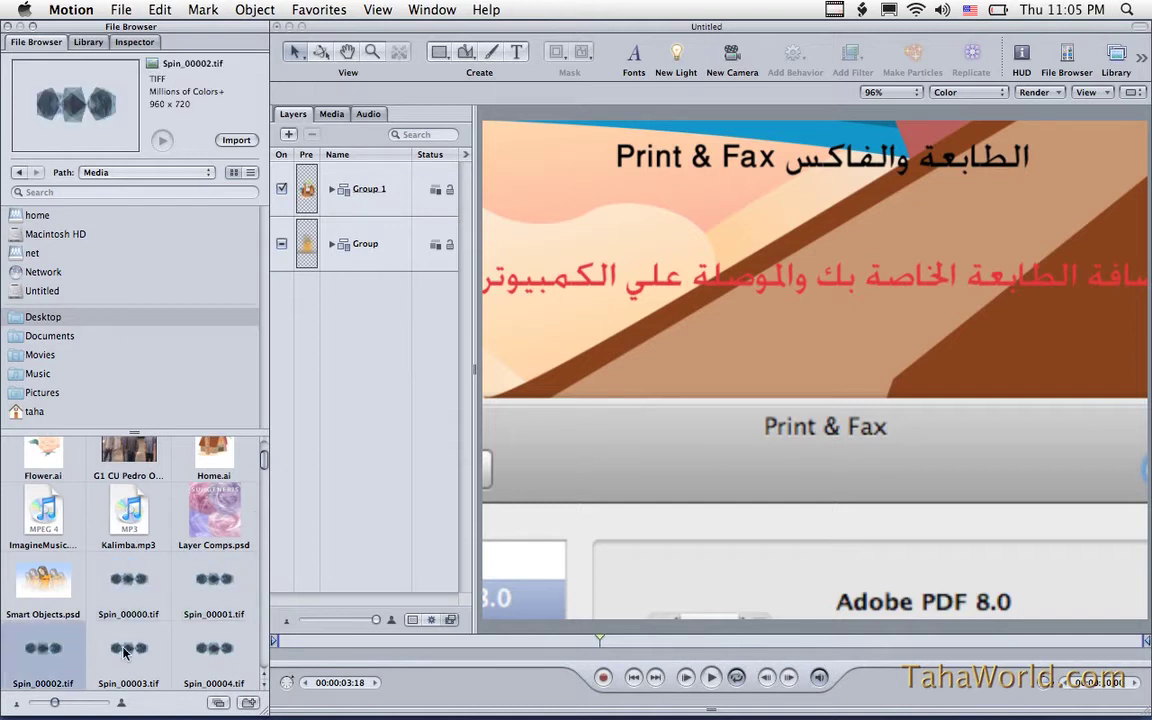
pyautogui.moveTo(263, 459); pyautogui.dragTo(263, 511)
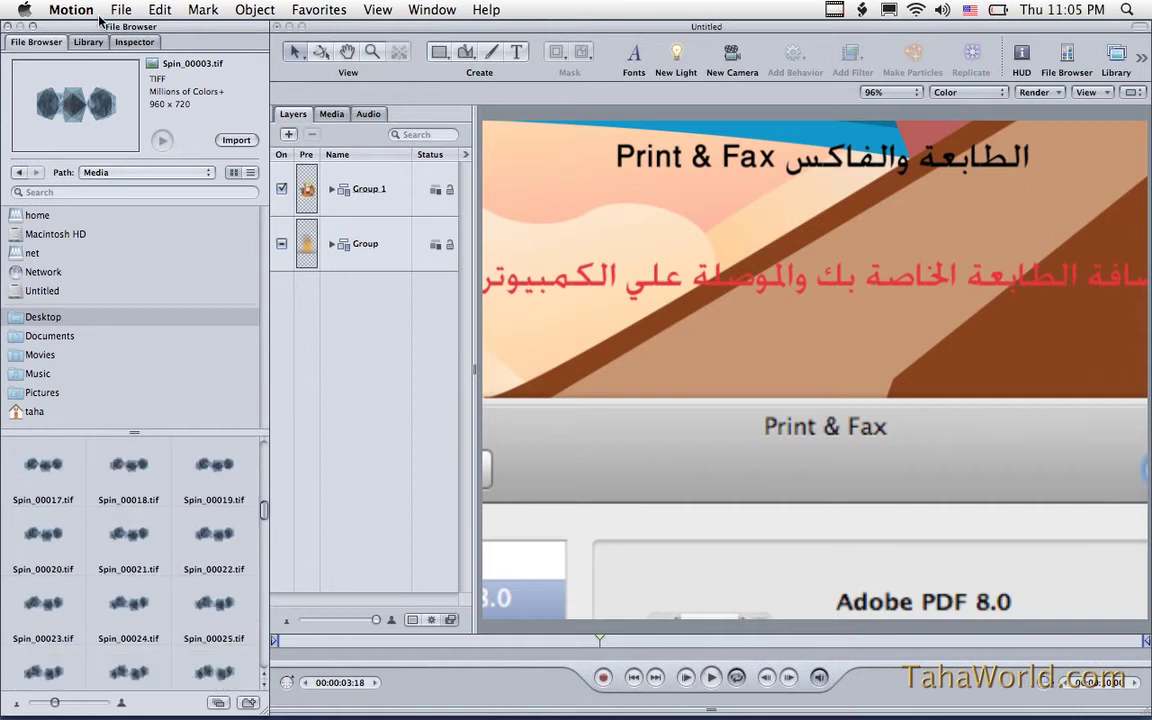
# Step: Hide Motion and Photoshop, and close the iShowU window to clear the desktop
pyautogui.click(72, 9)
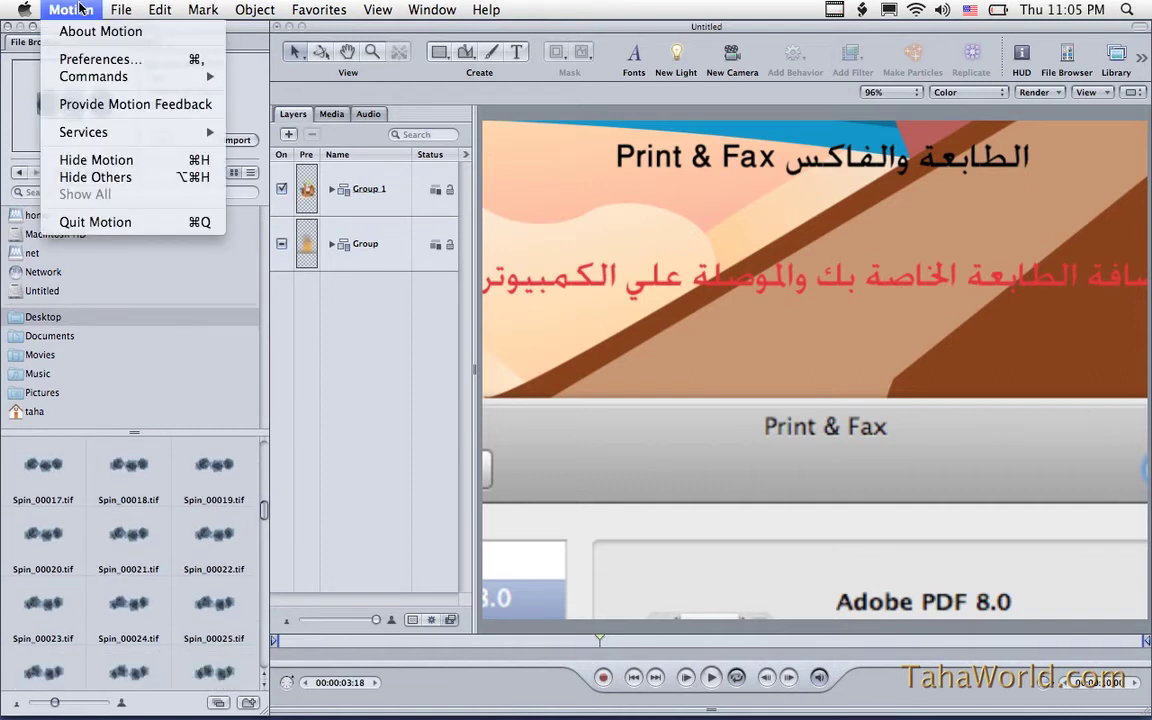
pyautogui.click(96, 160)
pyautogui.click(79, 9)
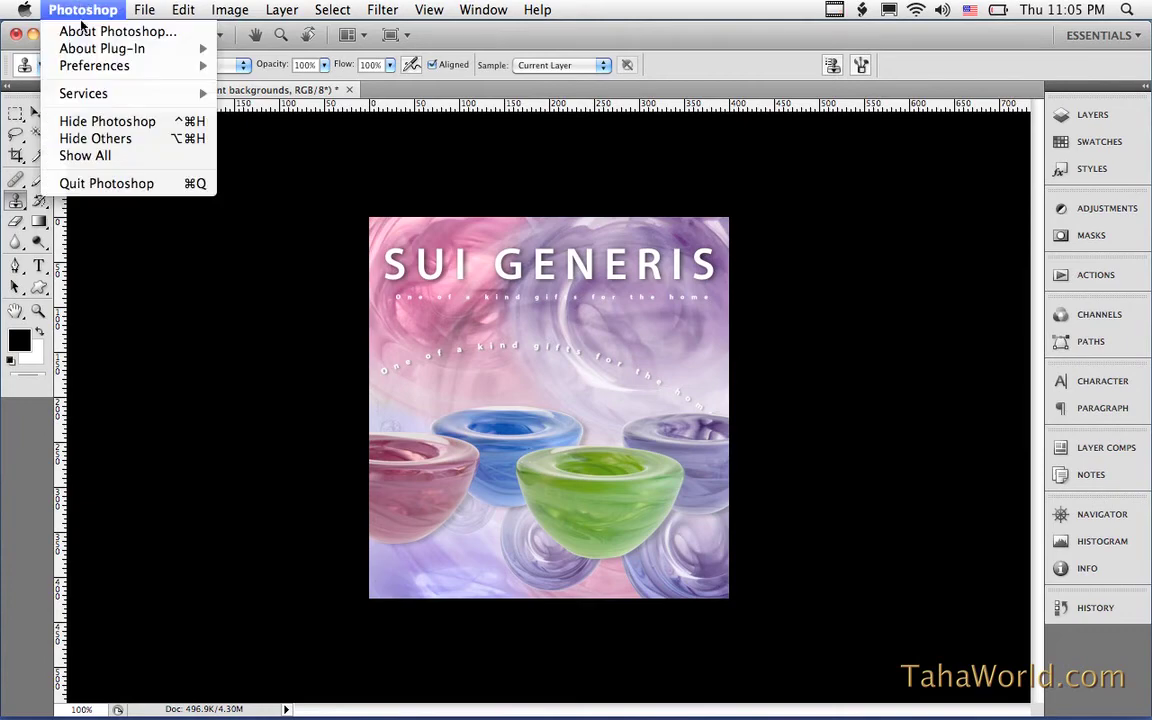
pyautogui.click(88, 119)
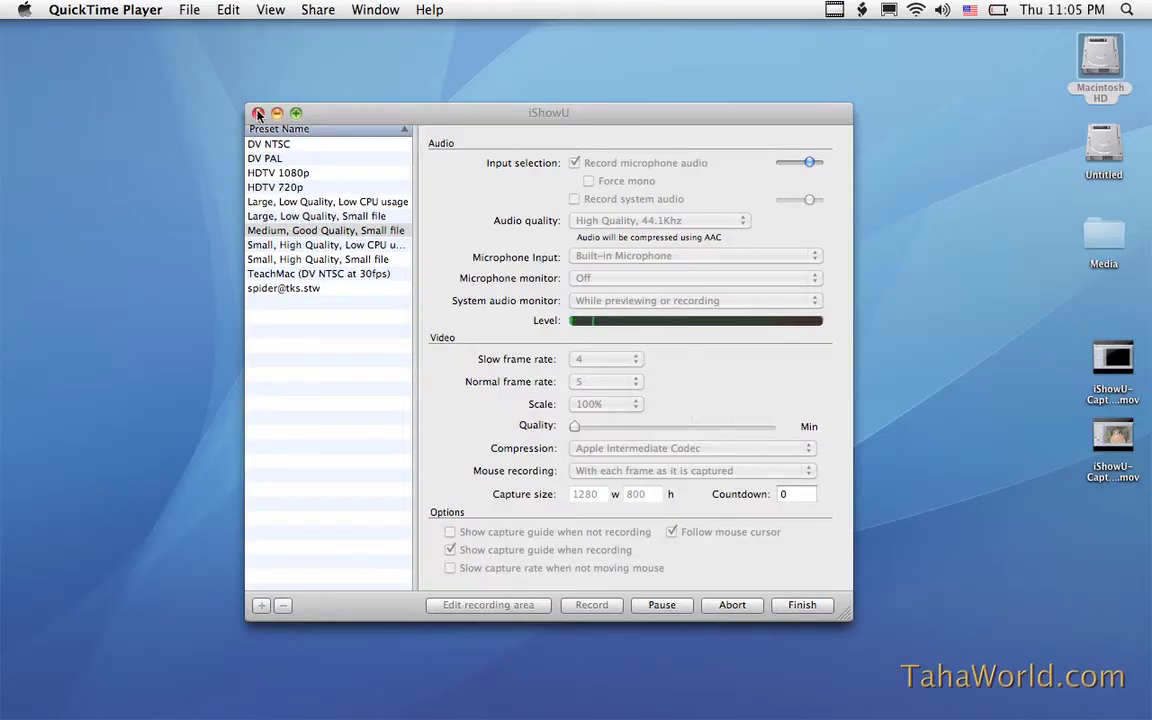
pyautogui.click(258, 114)
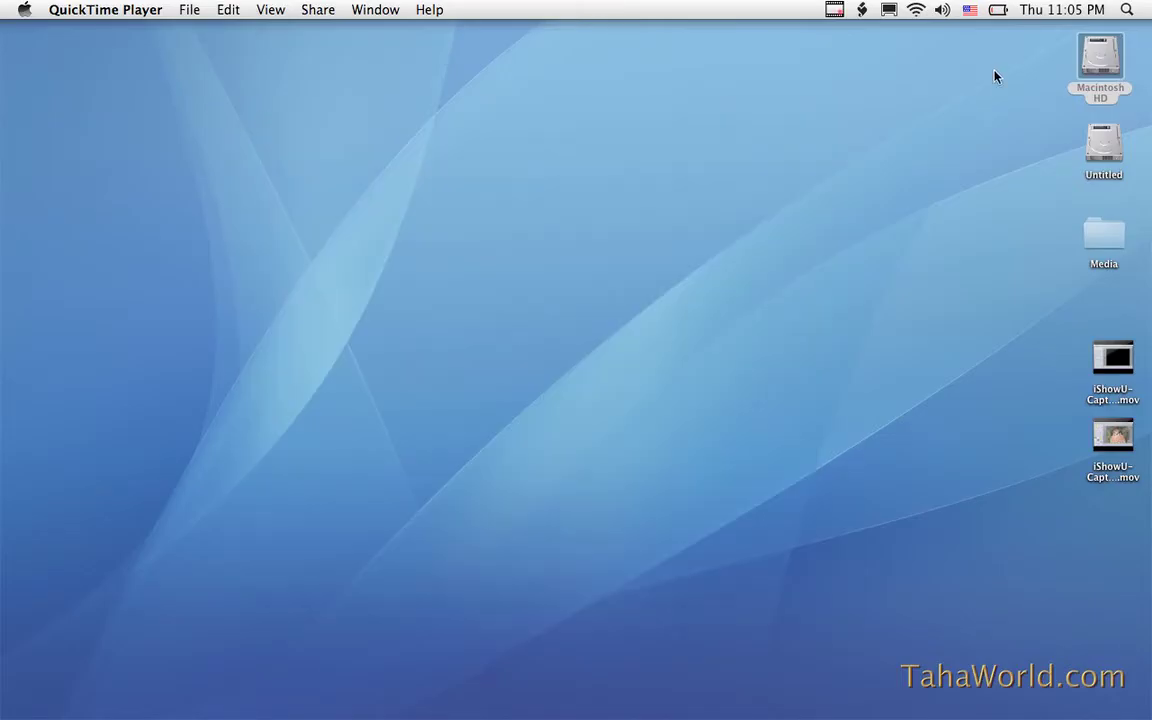
# Step: Open the desktop's Media folder in a larger window with icon view, and browse its Spin TIFF frames
pyautogui.doubleClick(1104, 240)
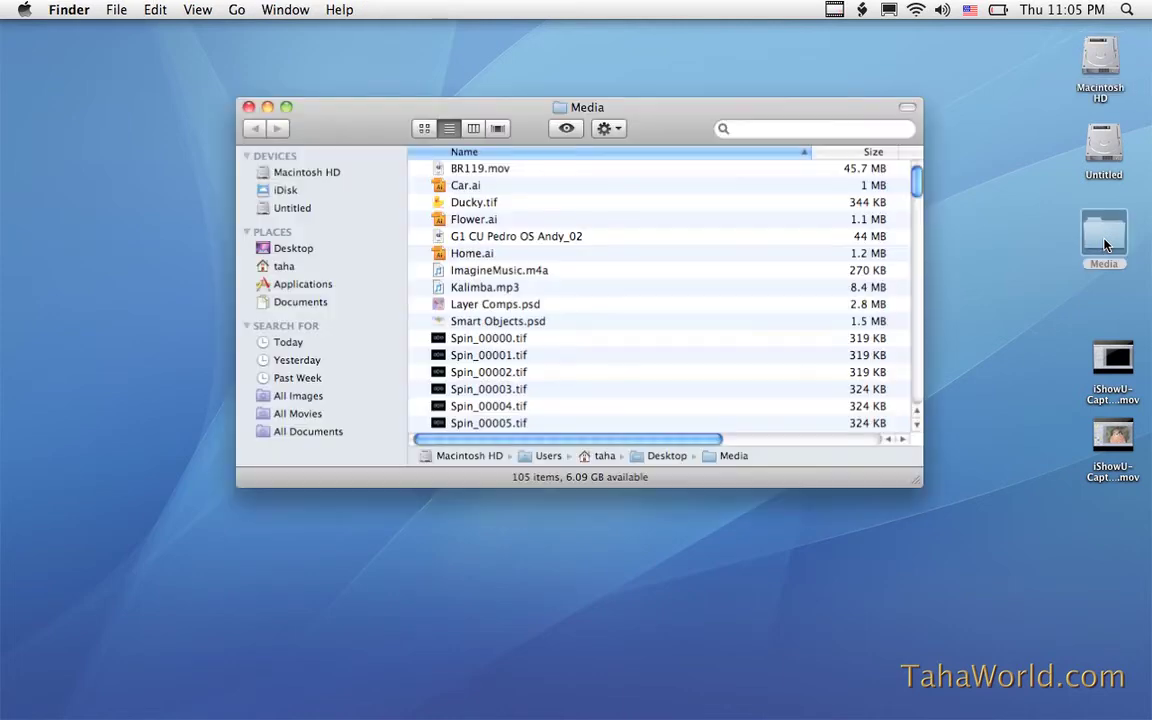
pyautogui.click(420, 127)
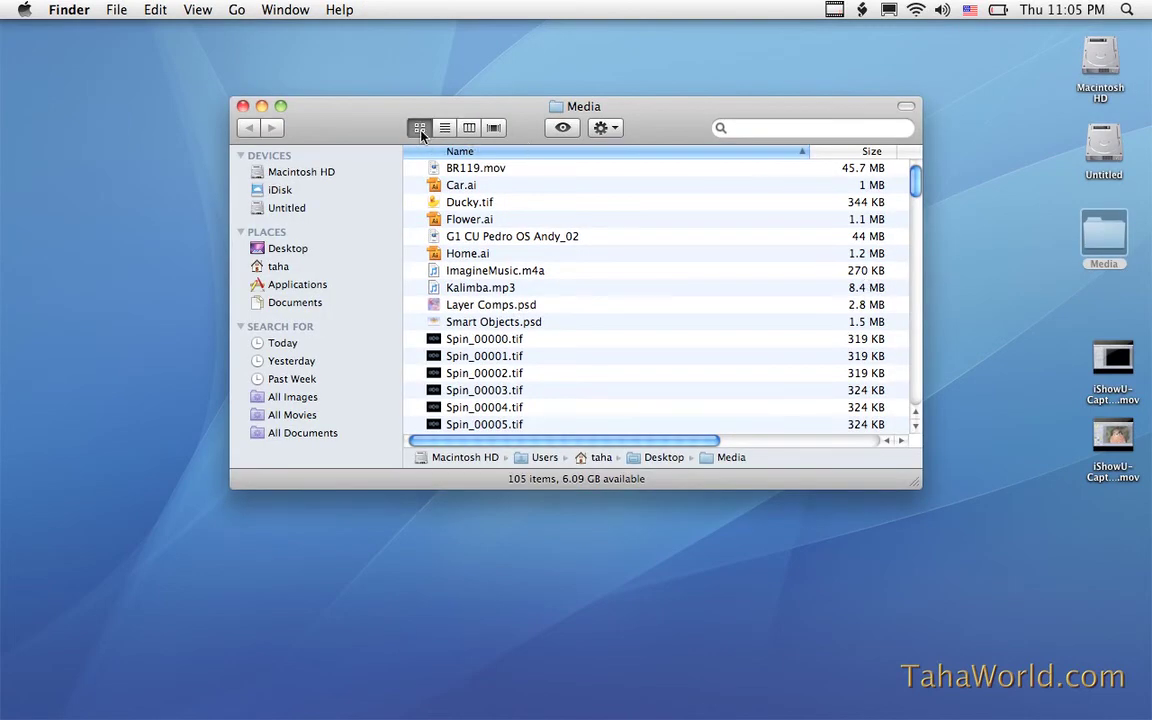
pyautogui.moveTo(914, 483); pyautogui.dragTo(1018, 638)
pyautogui.moveTo(1019, 177); pyautogui.dragTo(1020, 420)
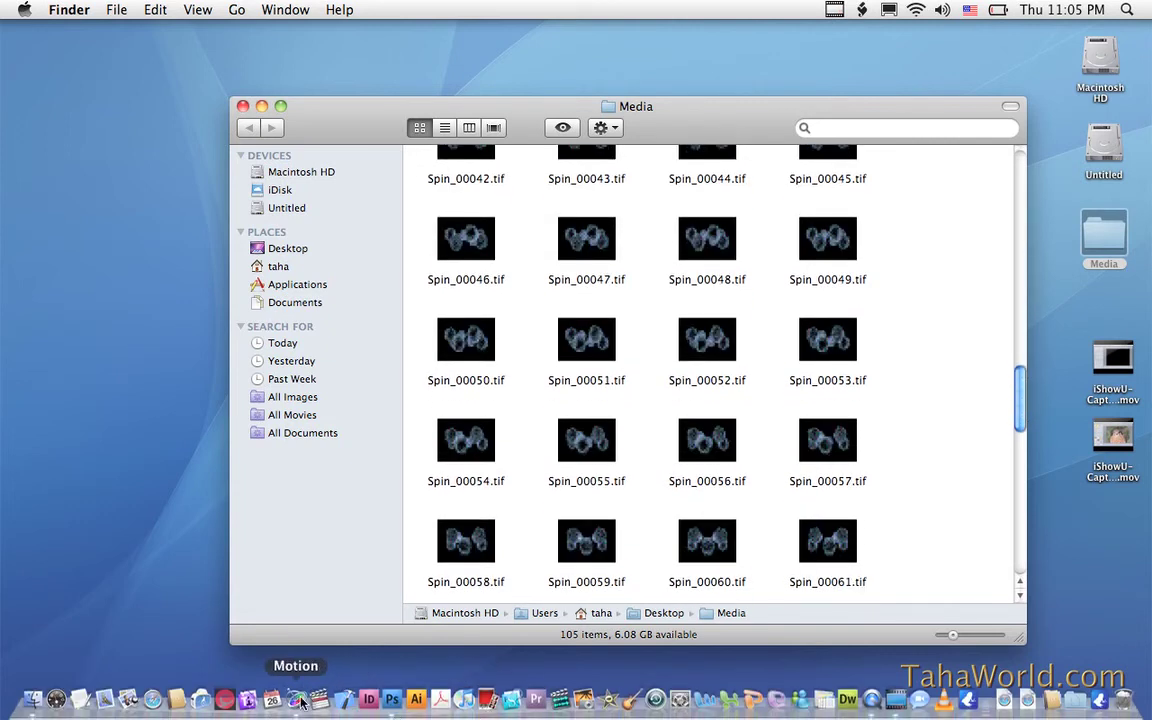
# Step: Switch back to Motion, collapse the Spin frames into one image sequence, and place it near the centre of the canvas
pyautogui.click(297, 703)
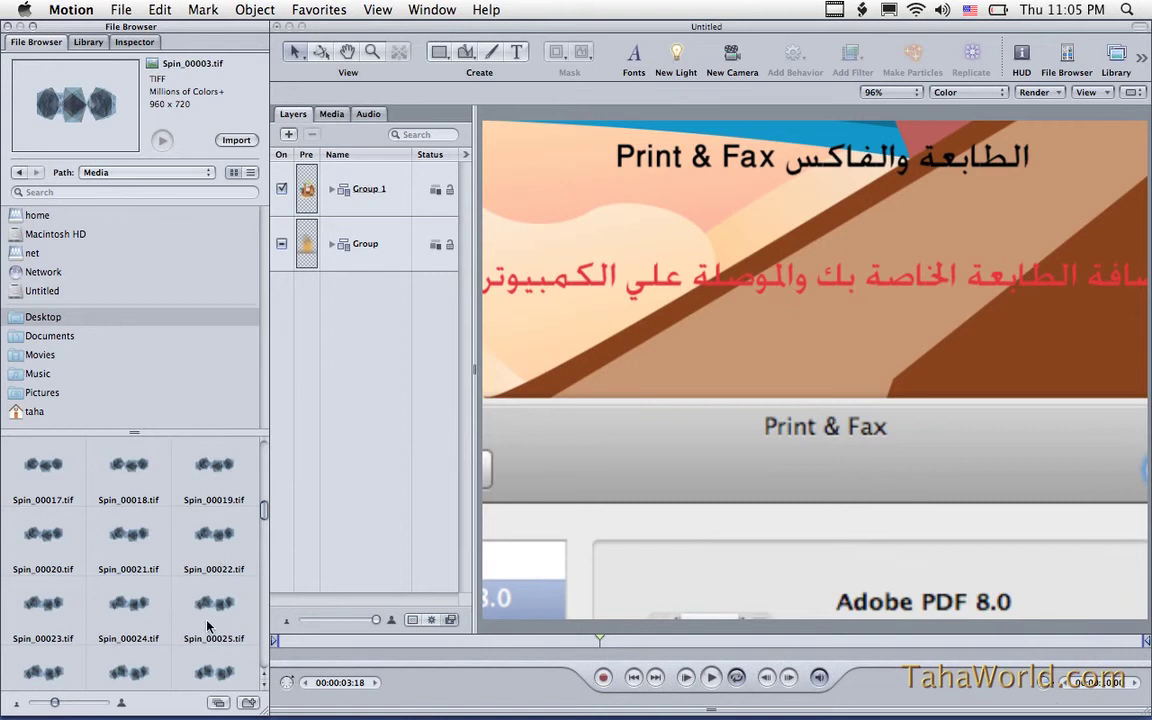
pyautogui.click(217, 703)
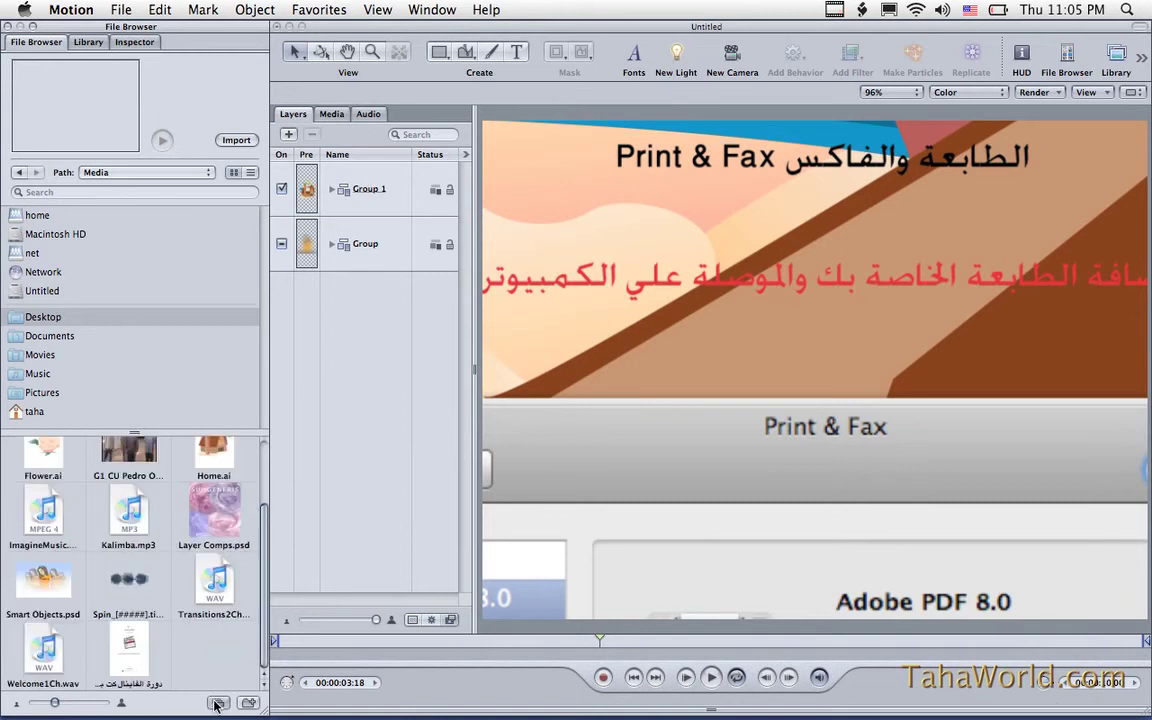
pyautogui.moveTo(128, 580); pyautogui.dragTo(838, 330)
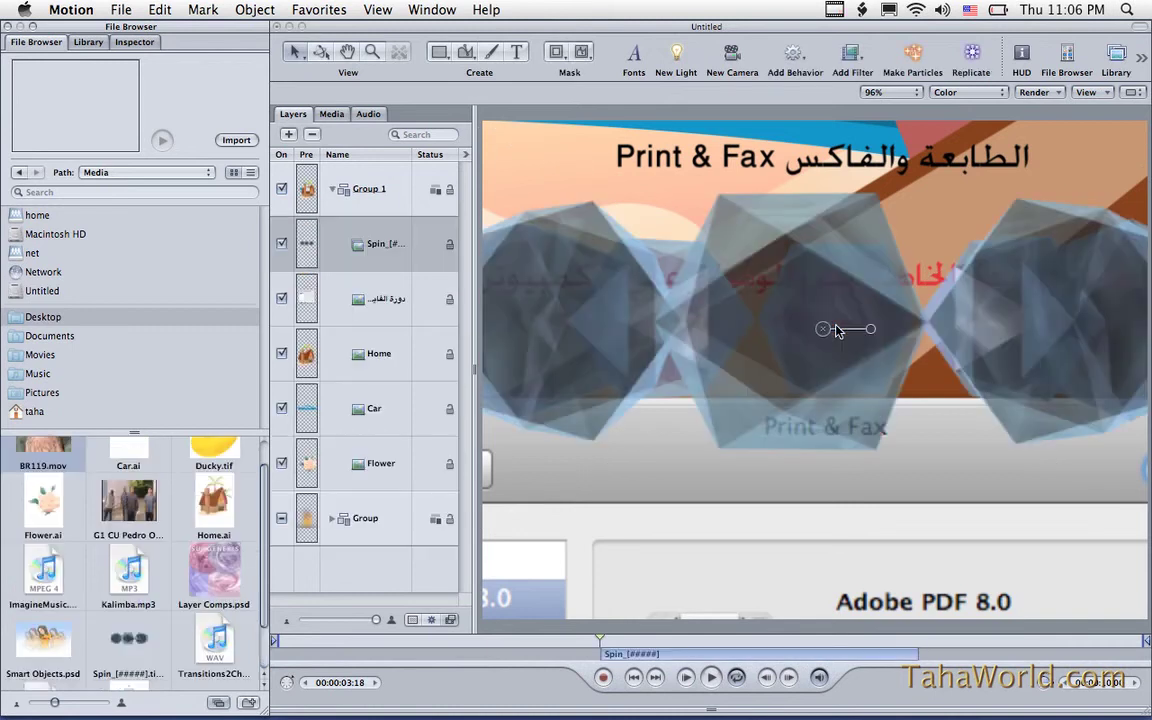
# Step: Play the project to watch the Spin sequence animate on the canvas, and stop playback
pyautogui.click(711, 678)
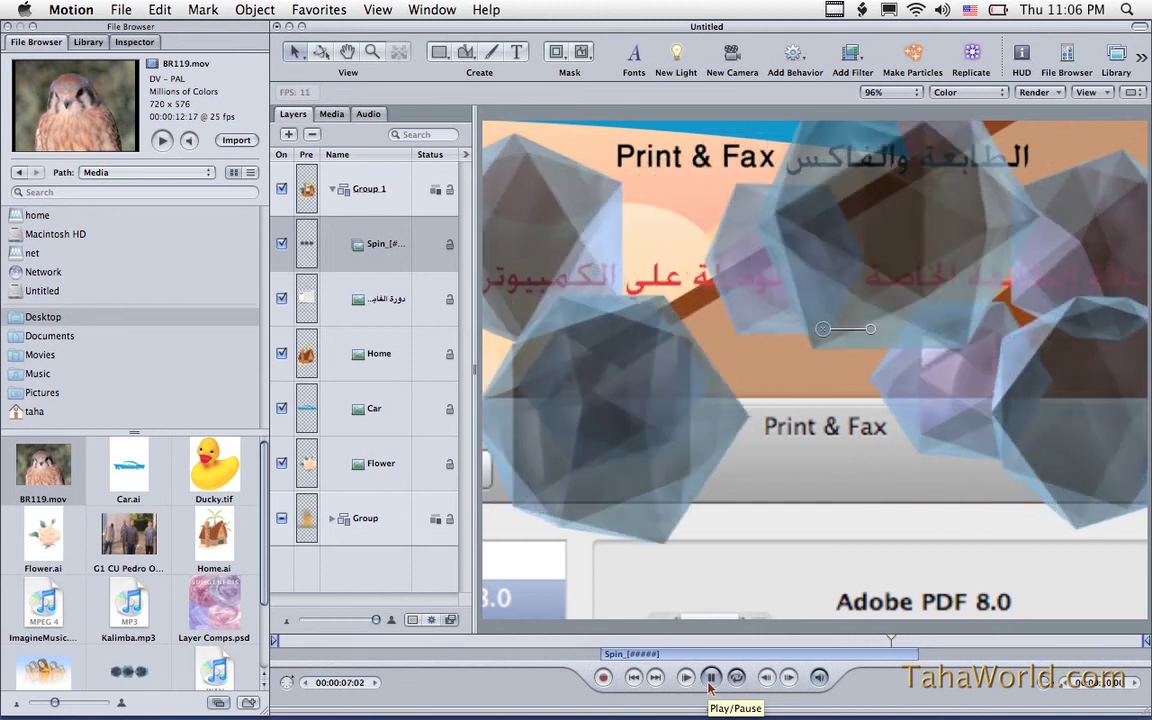
pyautogui.click(710, 678)
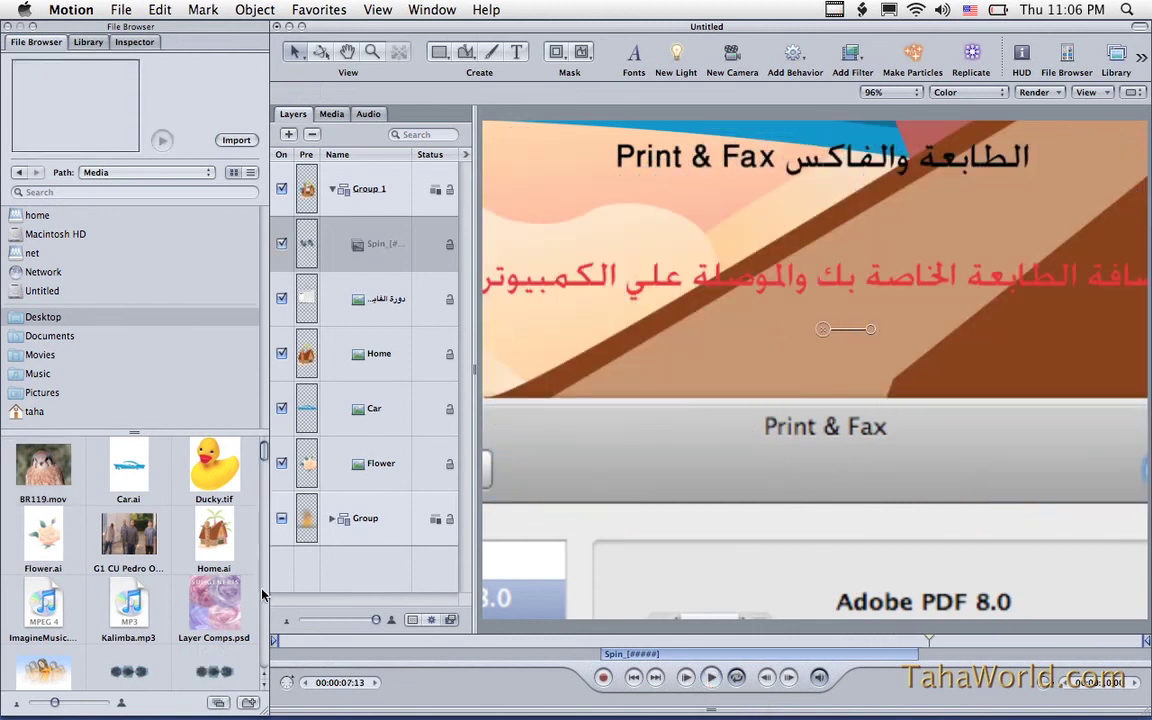
# Step: Compare the Spin files as separate frames and as one collapsed sequence, and list them individually again
pyautogui.scroll(-5, 236, 529)
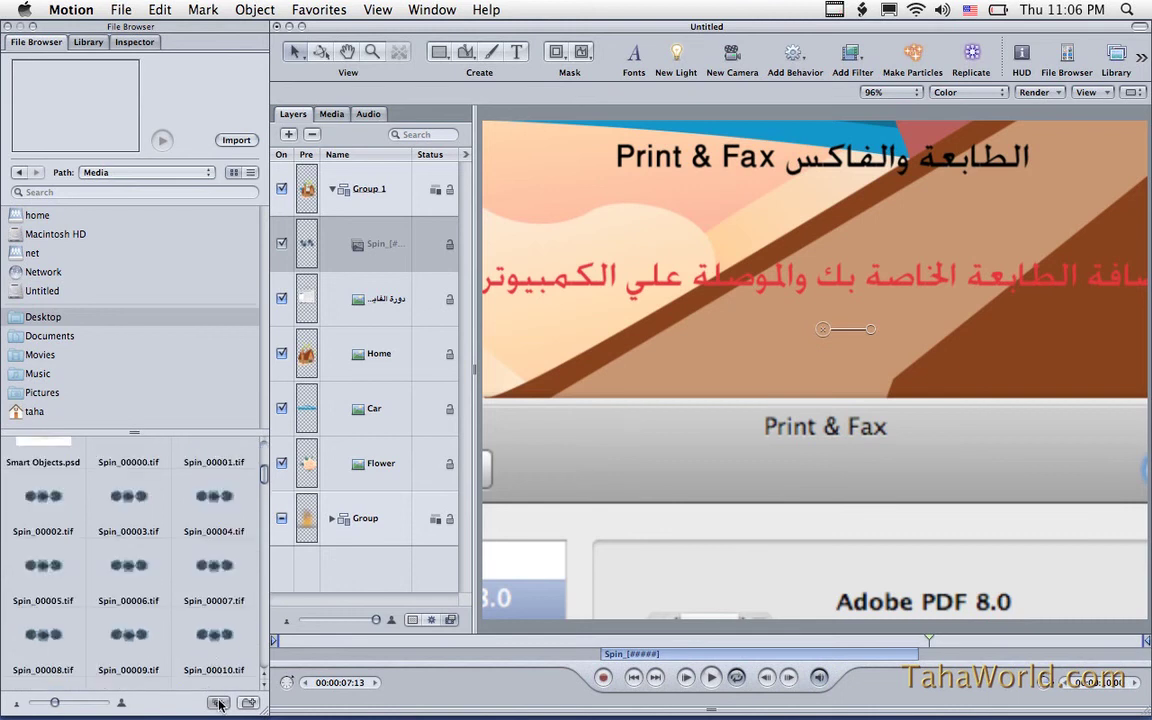
pyautogui.click(131, 578)
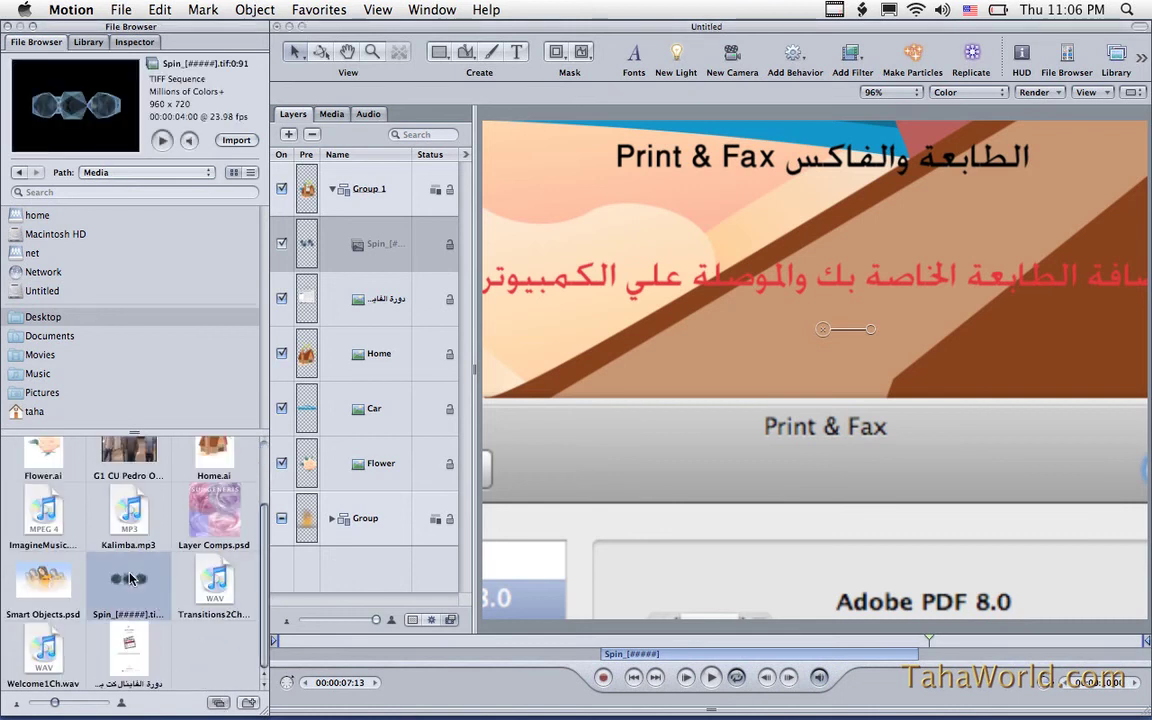
pyautogui.click(221, 703)
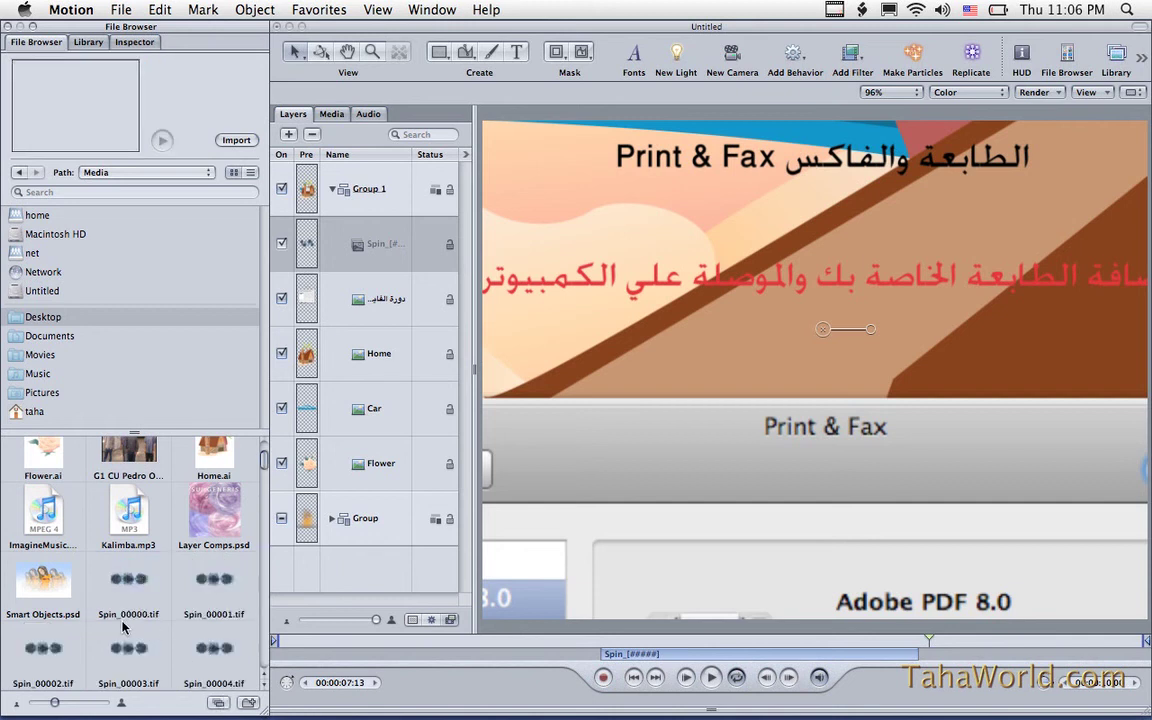